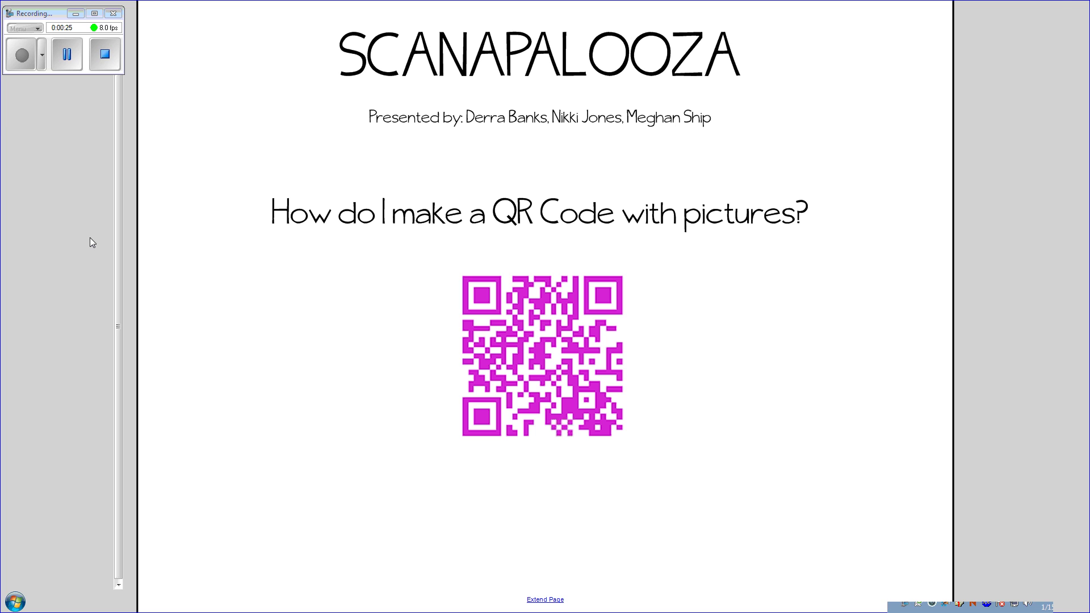
Exit the full-screen SMART Notebook presentation.
{"action": "key", "text": "Escape"}
{"action": "left_click", "coordinate": [381, 607]}
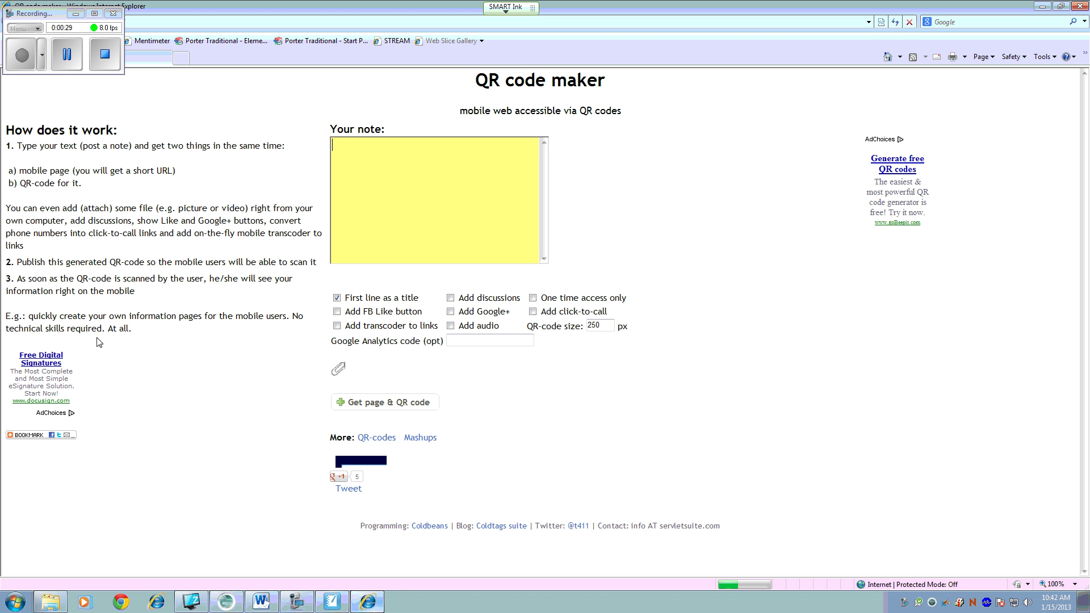
{"action": "left_click", "coordinate": [76, 18]}
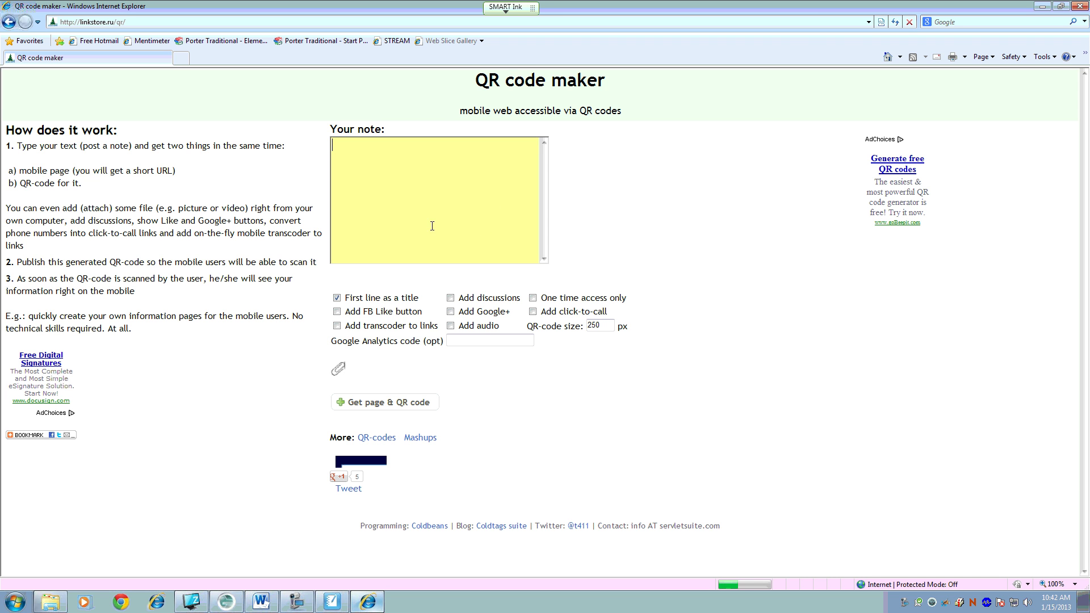
{"action": "left_click", "coordinate": [440, 185]}
Write the note asking students to name the landmark below and record its city and state on their brace map.
{"action": "left_click", "coordinate": [509, 137]}
{"action": "type", "text": "Look at the landmark below. What is the name of the landmark and where is it located"}
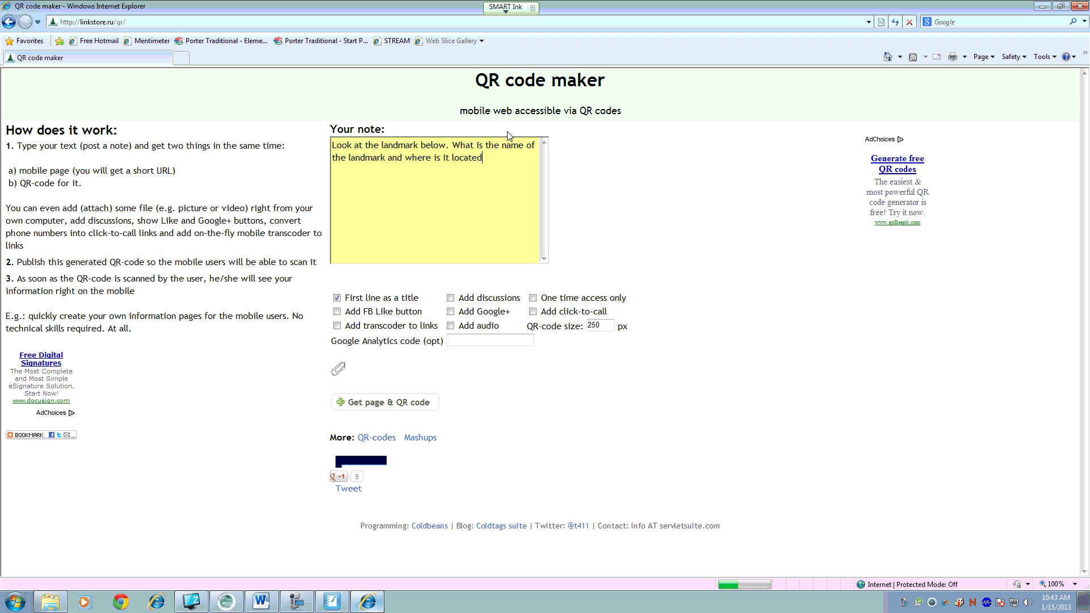
{"action": "type", "text": "? Record the city and state on you"}
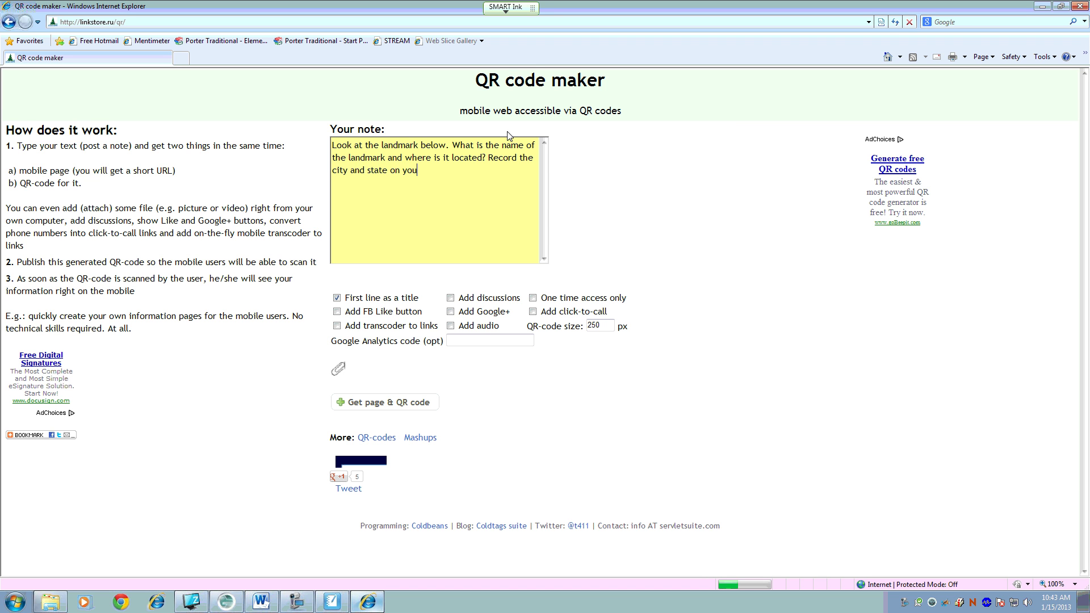
{"action": "type", "text": "r brace map."}
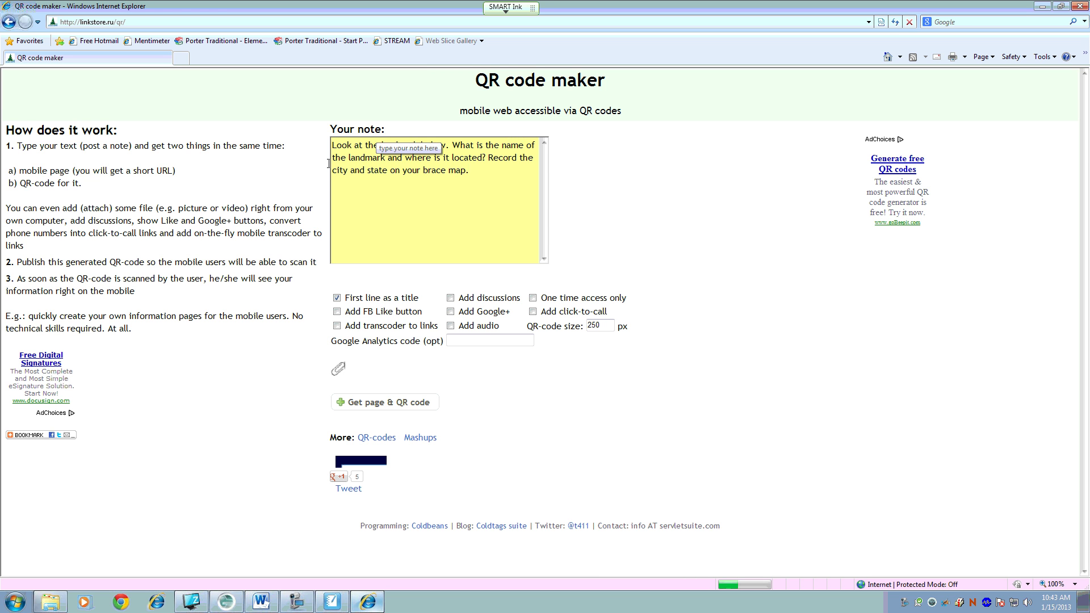
Attach the waltdisneyworld picture from the Landmarks folder under the title Landmark 1.
{"action": "left_click", "coordinate": [341, 372]}
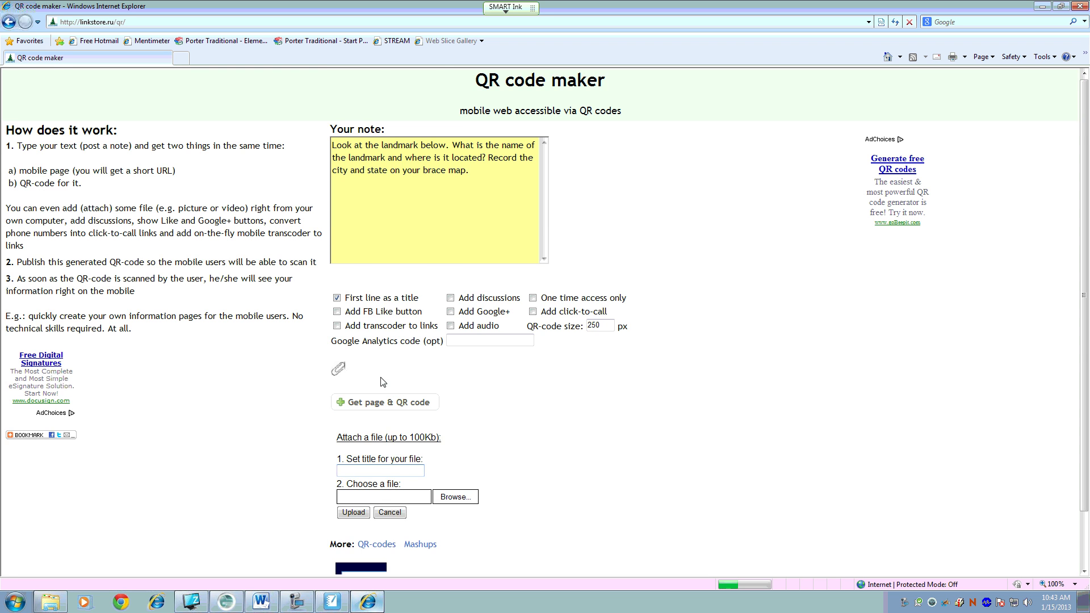
{"action": "scroll", "coordinate": [354, 375], "scroll_direction": "down", "scroll_amount": 2}
{"action": "left_click", "coordinate": [395, 405]}
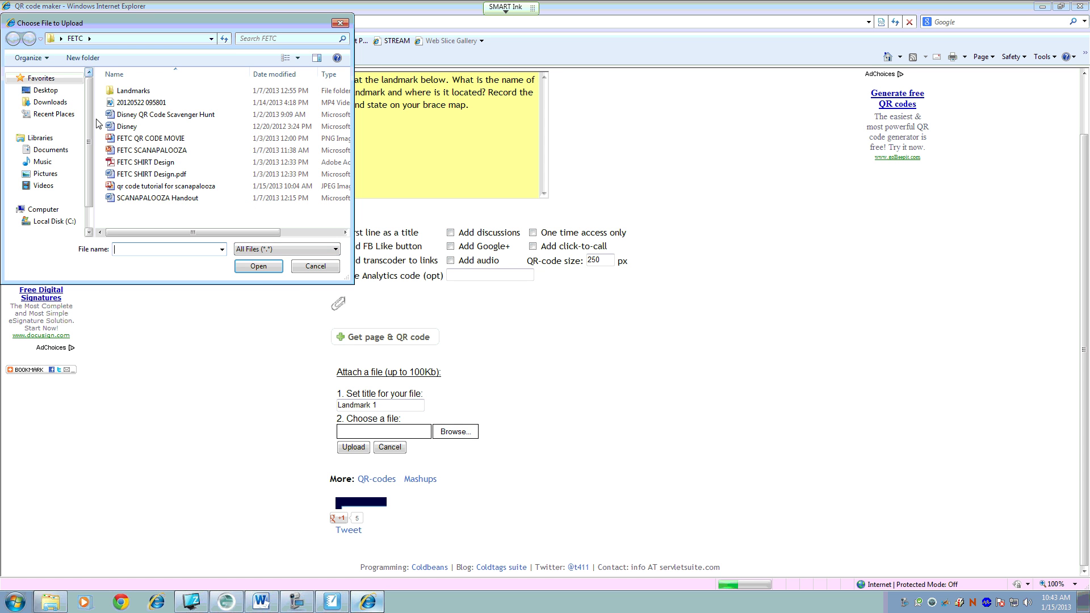
{"action": "double_click", "coordinate": [188, 91]}
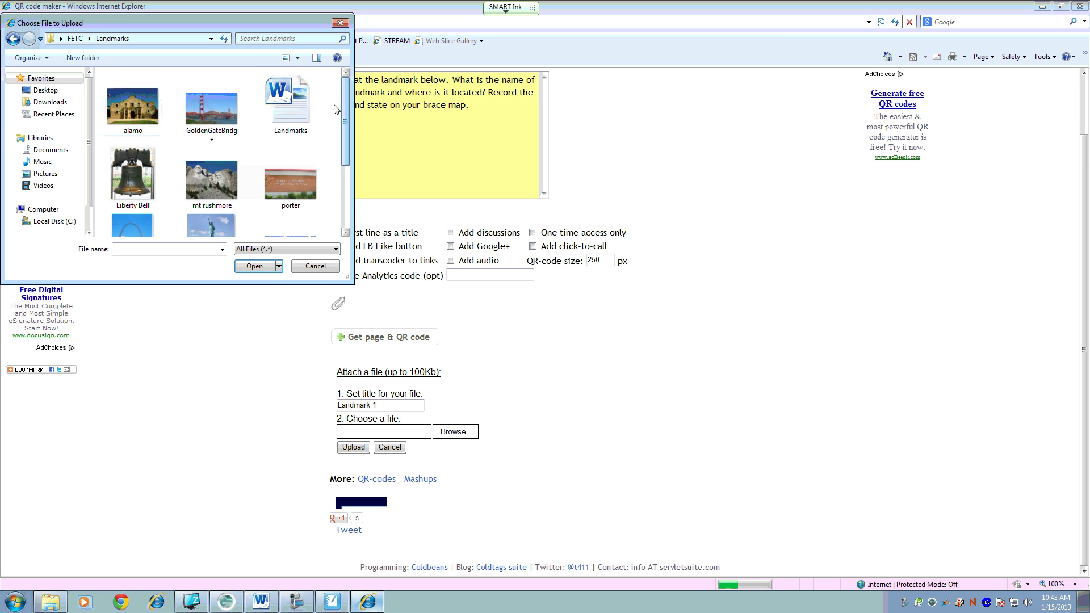
{"action": "left_click_drag", "start_coordinate": [344, 99], "coordinate": [350, 170]}
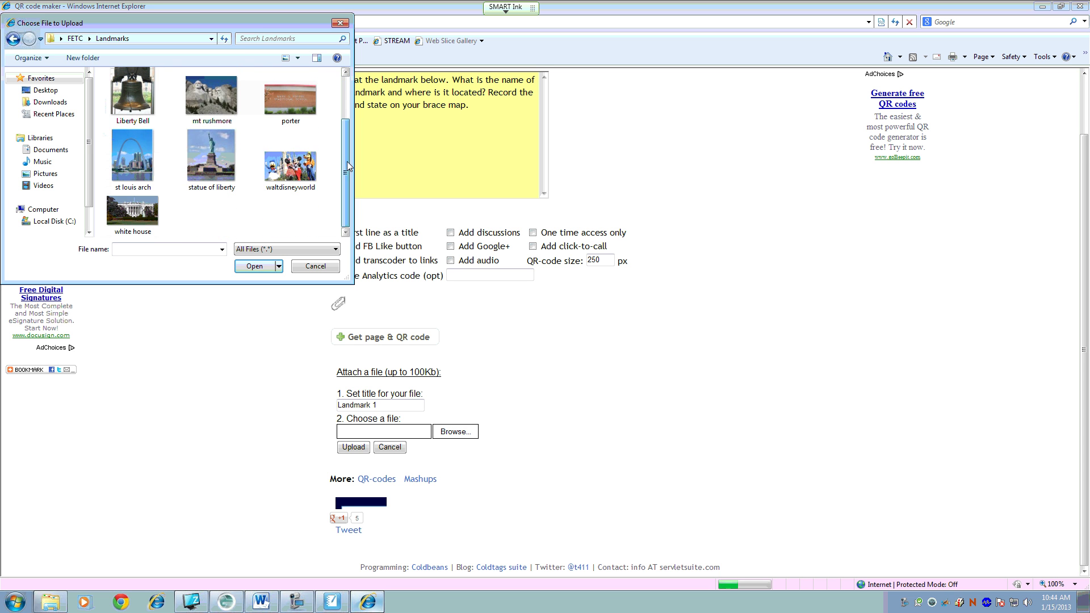
{"action": "double_click", "coordinate": [291, 166]}
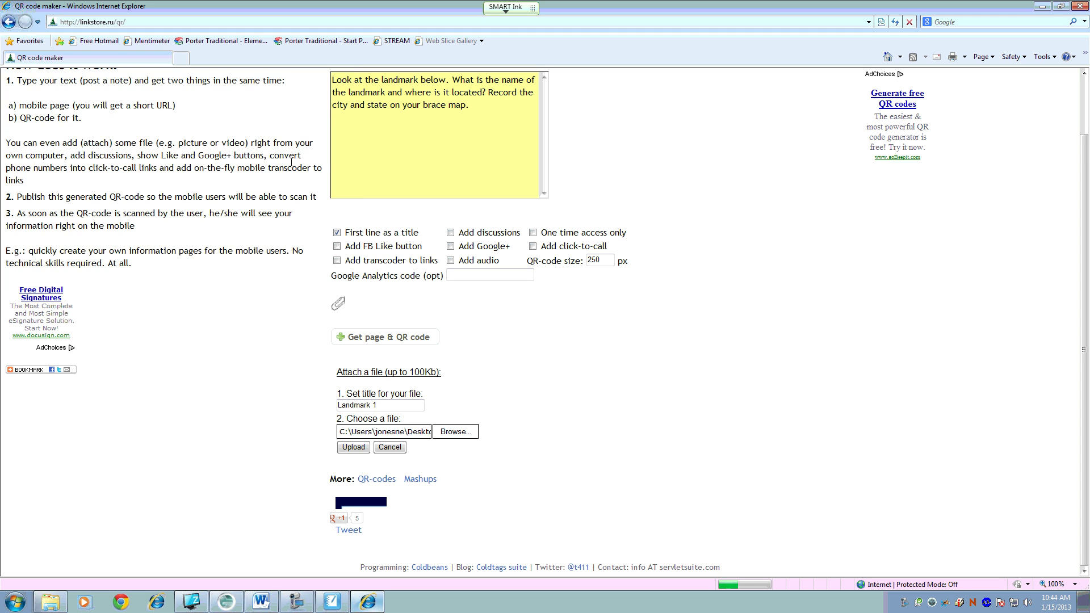
Upload the picture and generate the note's mobile page and QR code.
{"action": "left_click", "coordinate": [360, 448]}
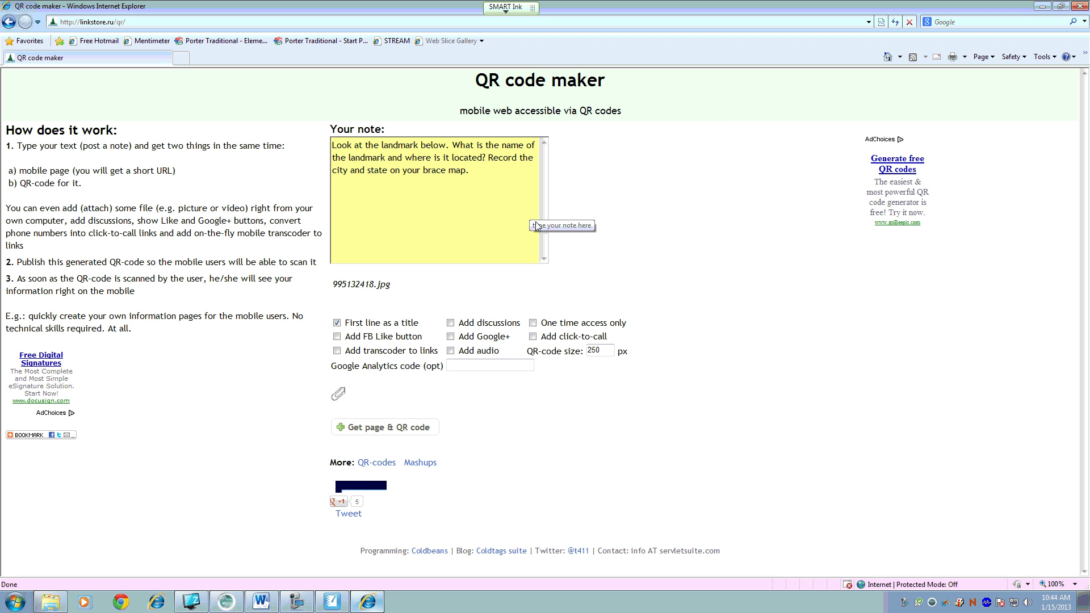
{"action": "left_click", "coordinate": [343, 439]}
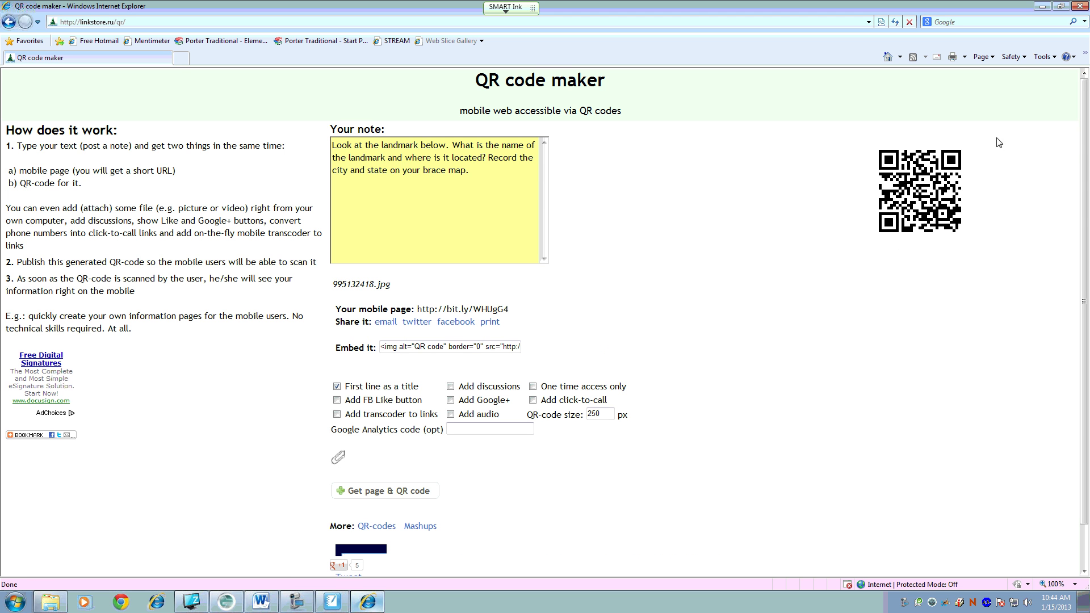
{"action": "right_click", "coordinate": [939, 178]}
Copy the QR code and paste it into the SCANAPALOOZA Handout below the tutorial QR codes.
{"action": "left_click", "coordinate": [967, 342]}
{"action": "left_click", "coordinate": [226, 601]}
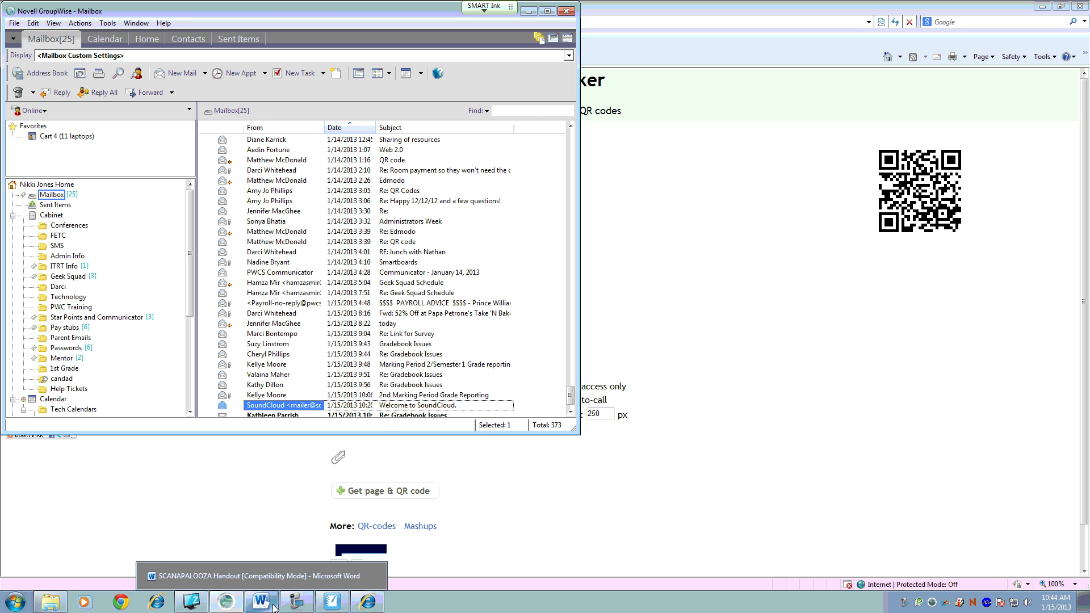
{"action": "mouse_move", "coordinate": [262, 601]}
{"action": "left_click", "coordinate": [275, 576]}
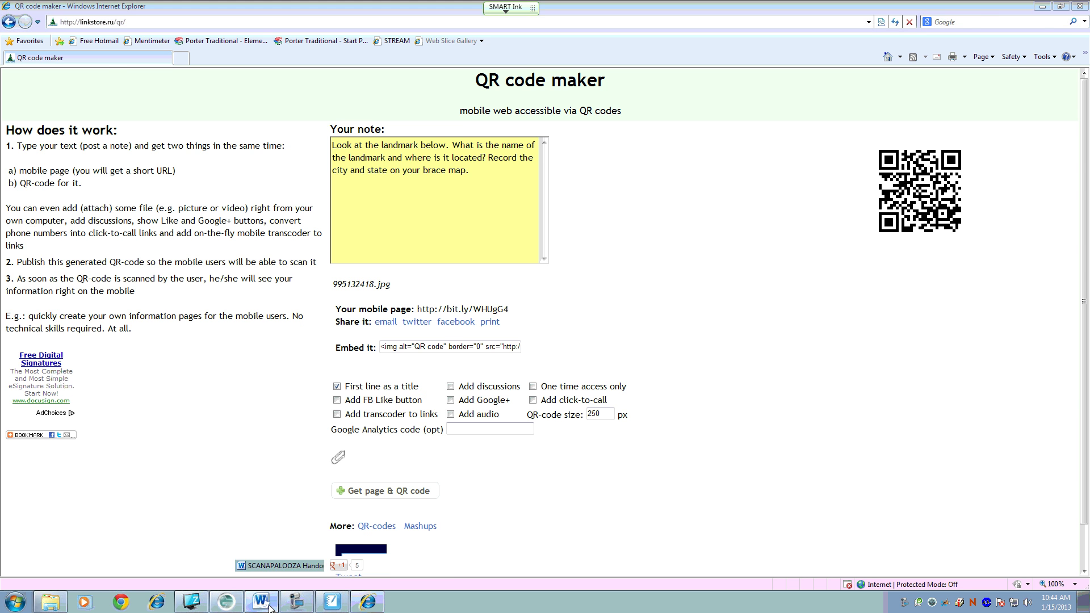
{"action": "scroll", "coordinate": [662, 424], "scroll_direction": "down", "scroll_amount": 6}
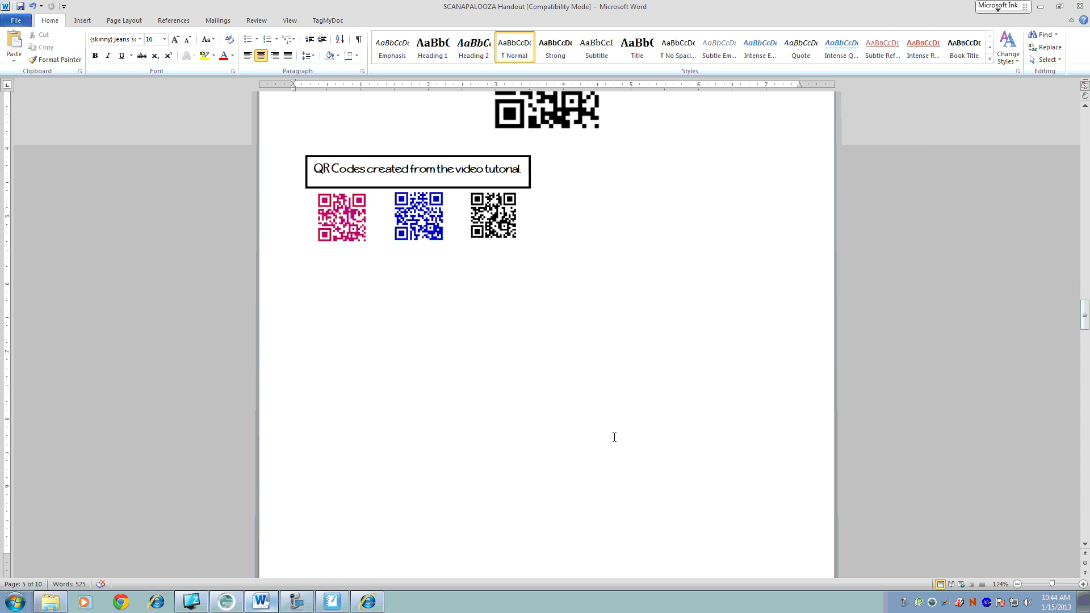
{"action": "left_click", "coordinate": [574, 435]}
{"action": "right_click", "coordinate": [442, 436]}
{"action": "left_click", "coordinate": [363, 419]}
{"action": "key", "text": "ctrl+v"}
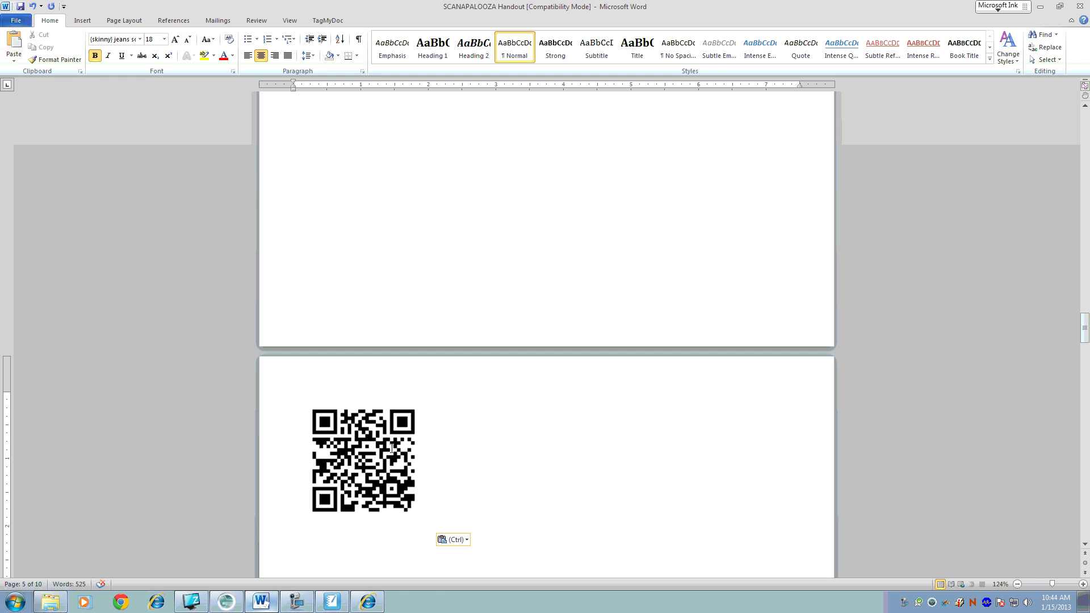
Set the pasted QR code's text wrapping to In Front of Text.
{"action": "left_click", "coordinate": [390, 450]}
{"action": "scroll", "coordinate": [427, 465], "scroll_direction": "up", "scroll_amount": 3}
{"action": "scroll", "coordinate": [415, 488], "scroll_direction": "down", "scroll_amount": 1}
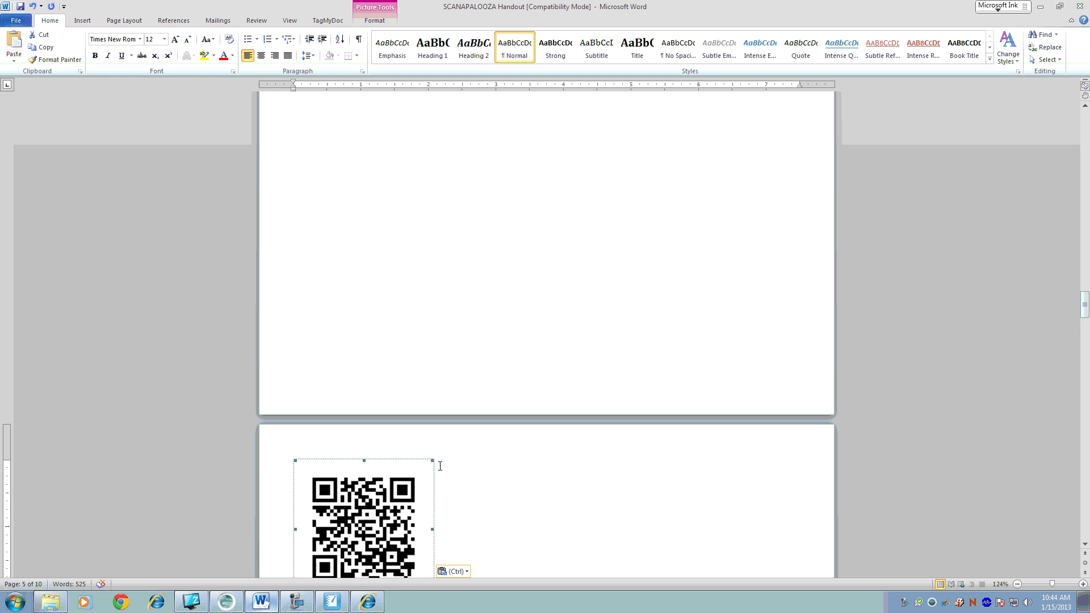
{"action": "double_click", "coordinate": [398, 489]}
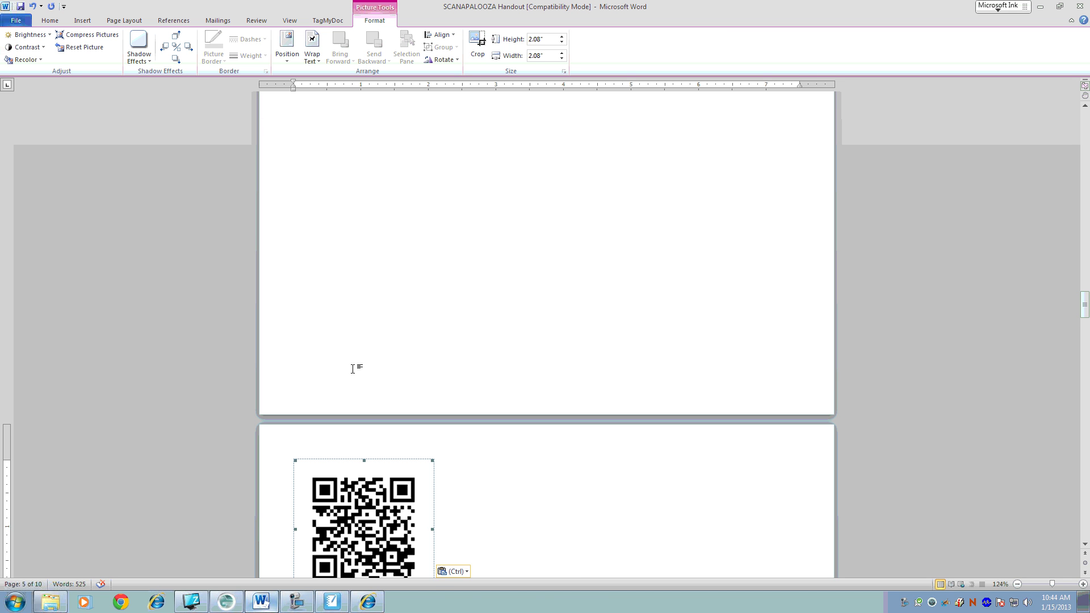
{"action": "scroll", "coordinate": [415, 435], "scroll_direction": "down", "scroll_amount": 1}
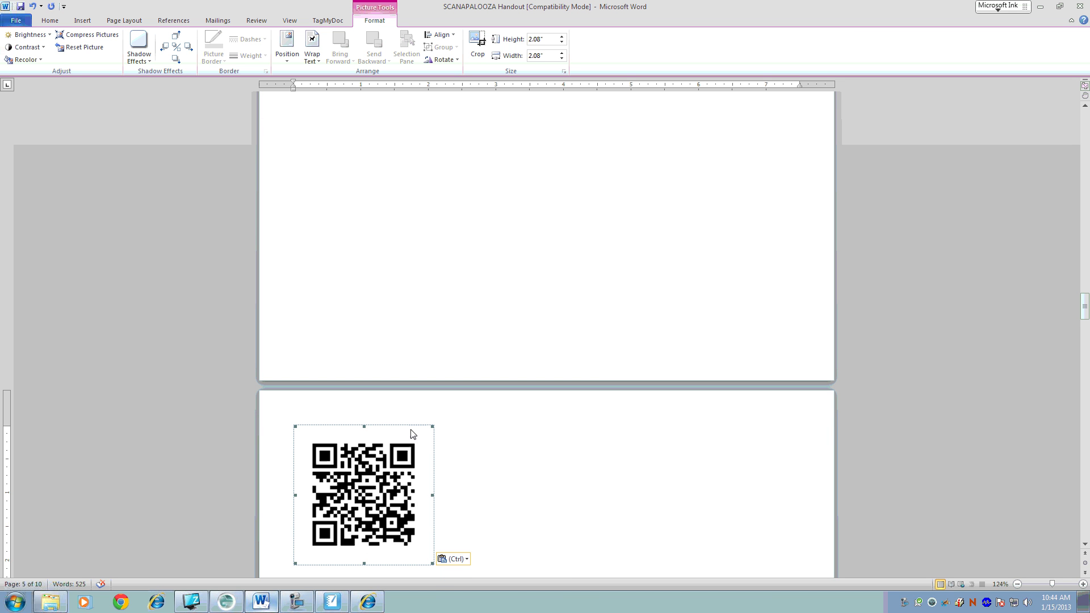
{"action": "left_click", "coordinate": [312, 47]}
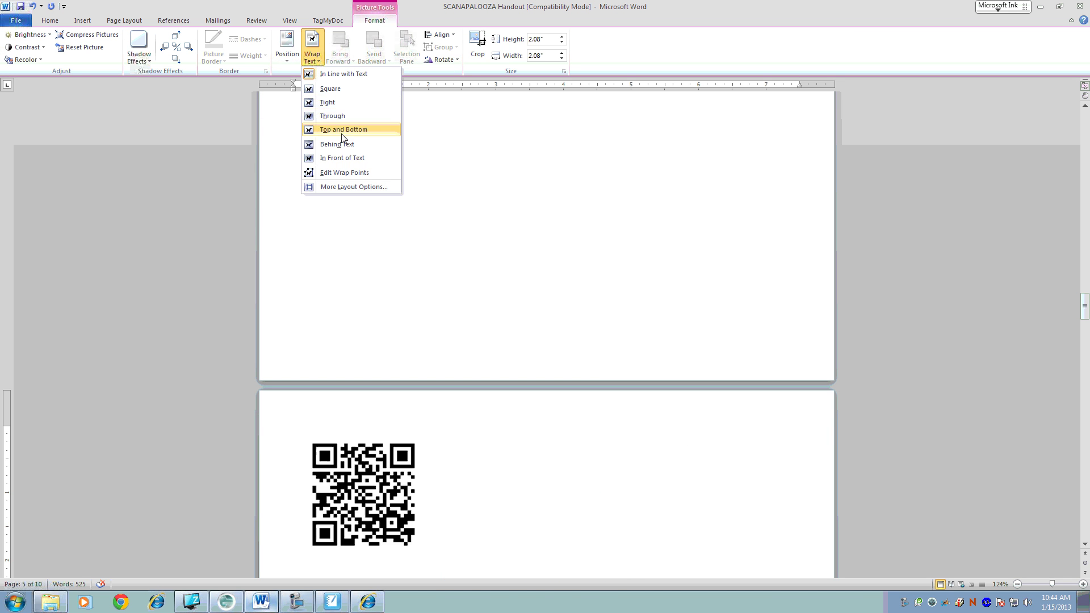
{"action": "left_click", "coordinate": [348, 159]}
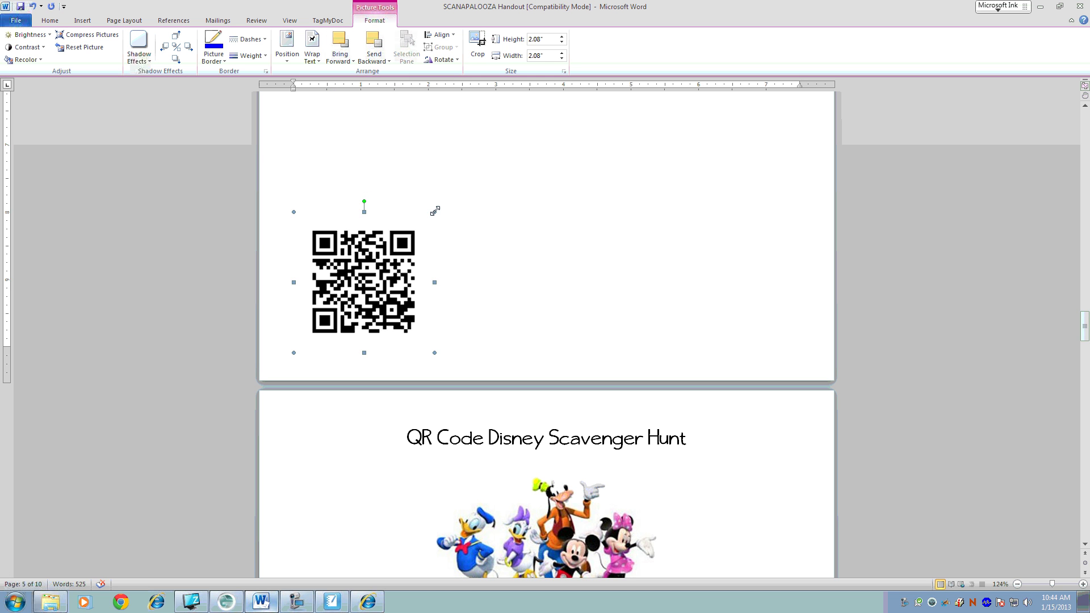
Shrink the QR code to about 1.11" and position it under the three tutorial QR codes.
{"action": "left_click_drag", "start_coordinate": [435, 210], "coordinate": [353, 278]}
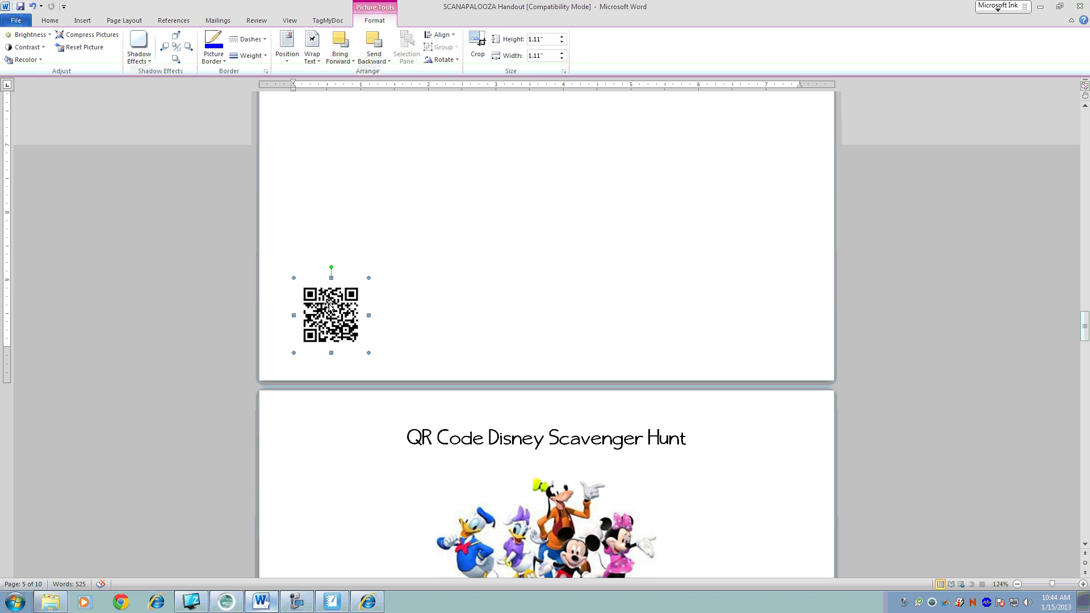
{"action": "left_click_drag", "start_coordinate": [329, 315], "coordinate": [404, 196]}
{"action": "scroll", "coordinate": [432, 272], "scroll_direction": "up", "scroll_amount": 5}
{"action": "left_click_drag", "start_coordinate": [402, 354], "coordinate": [316, 461]}
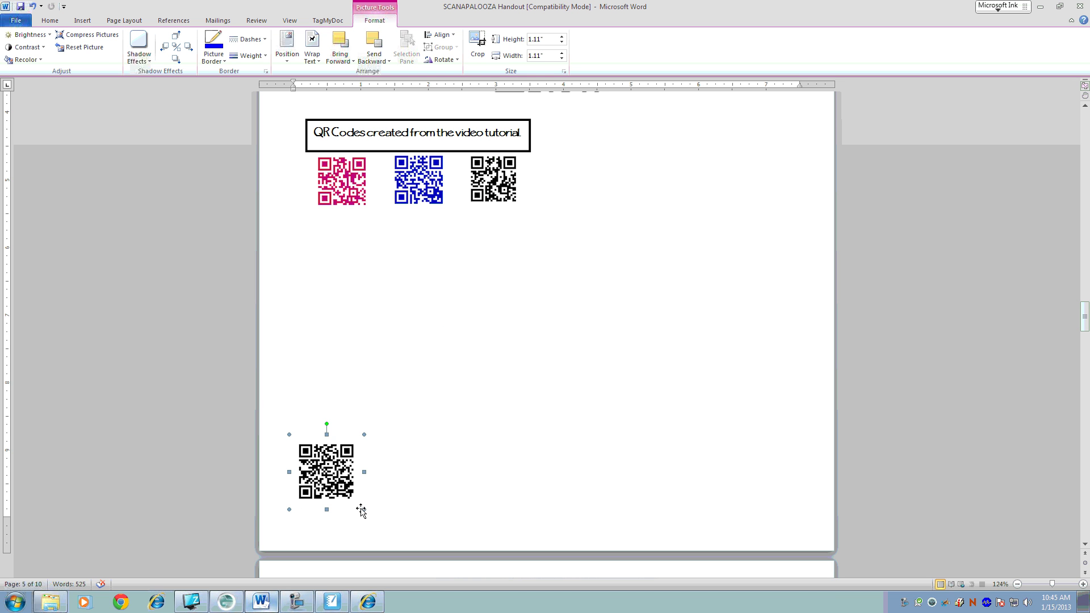
{"action": "left_click_drag", "start_coordinate": [361, 510], "coordinate": [359, 505]}
{"action": "left_click", "coordinate": [420, 459]}
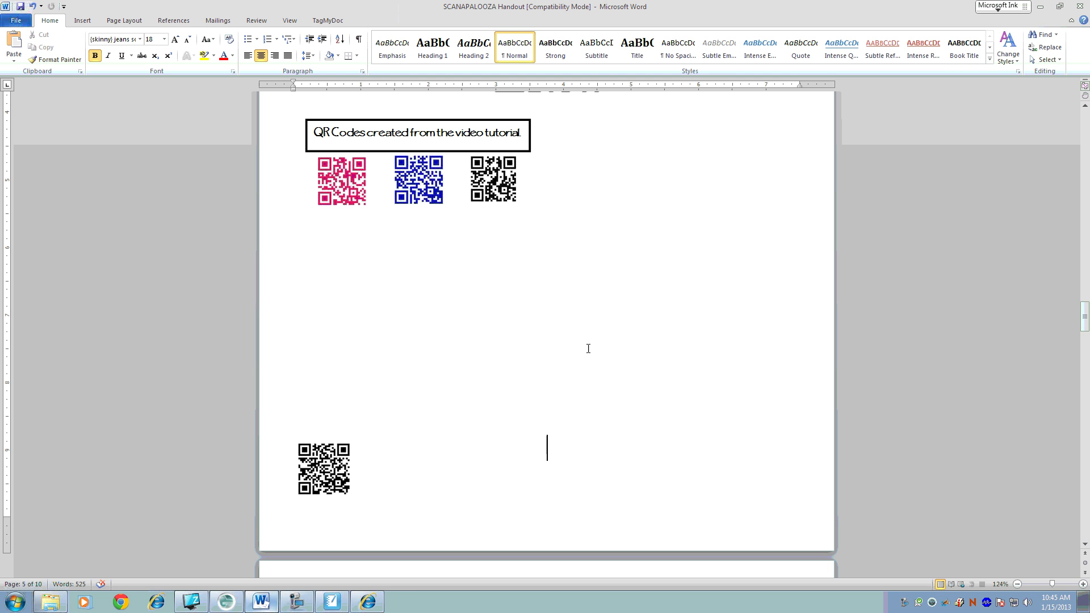
Attach the alamo picture, generate a new QR code, then select all the landmark note text.
{"action": "left_click", "coordinate": [368, 602]}
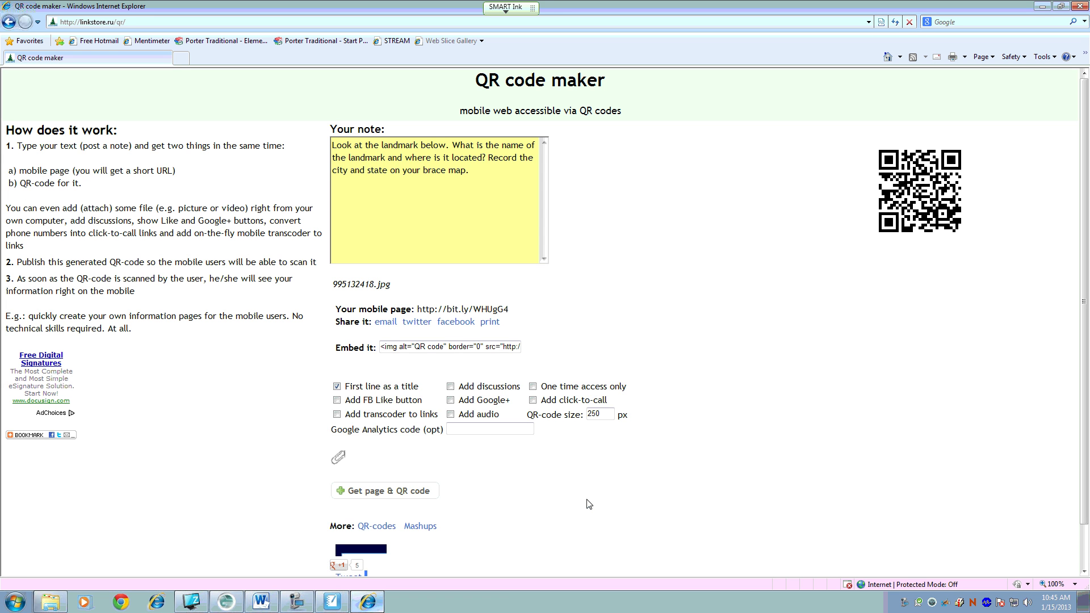
{"action": "triple_click", "coordinate": [511, 191]}
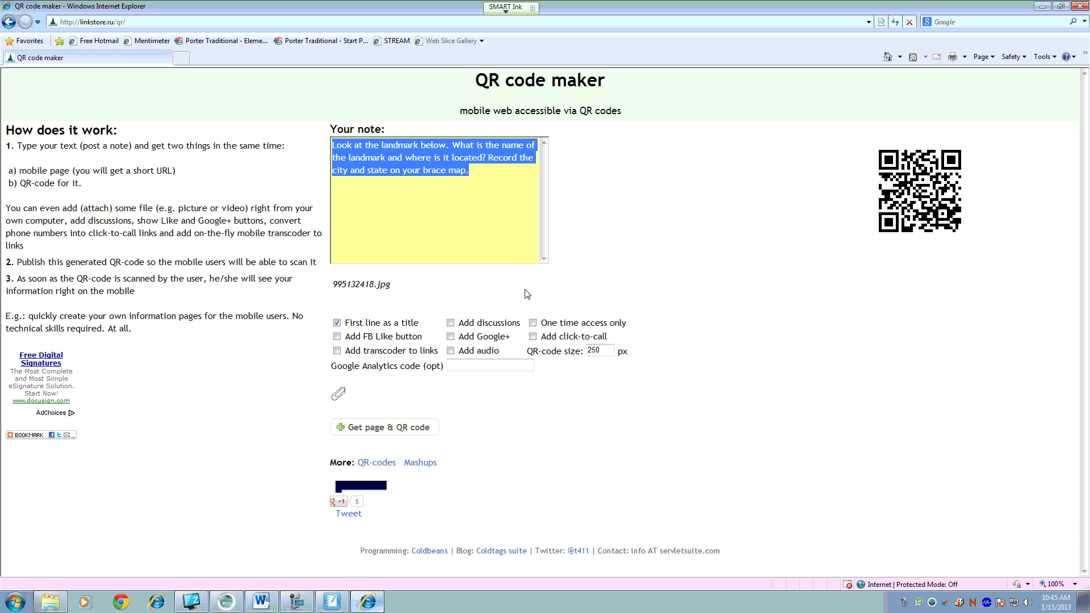
{"action": "left_click", "coordinate": [339, 394]}
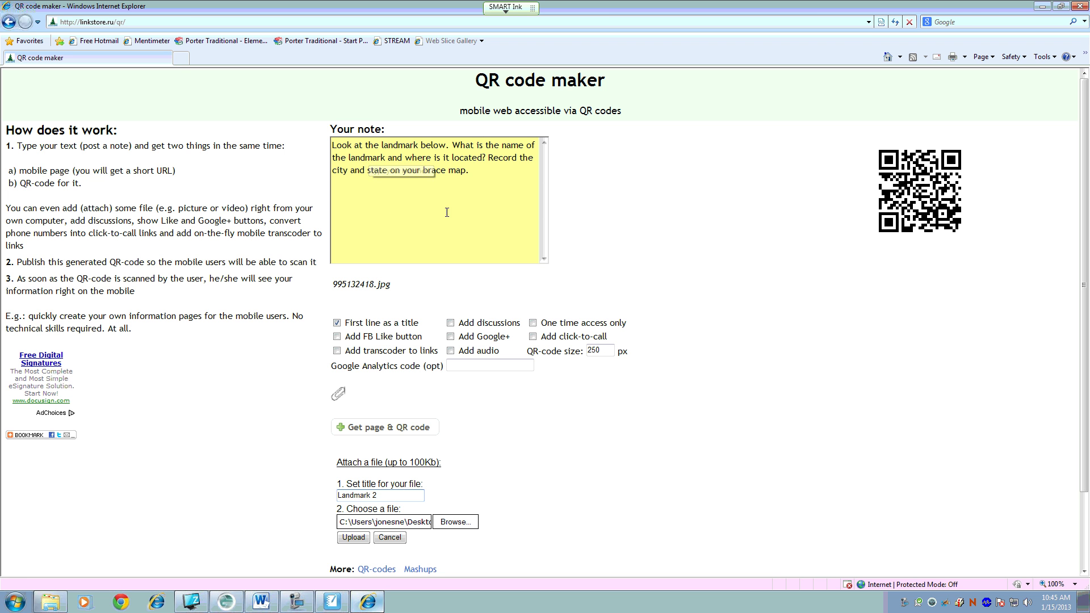
{"action": "scroll", "coordinate": [417, 248], "scroll_direction": "down", "scroll_amount": 1}
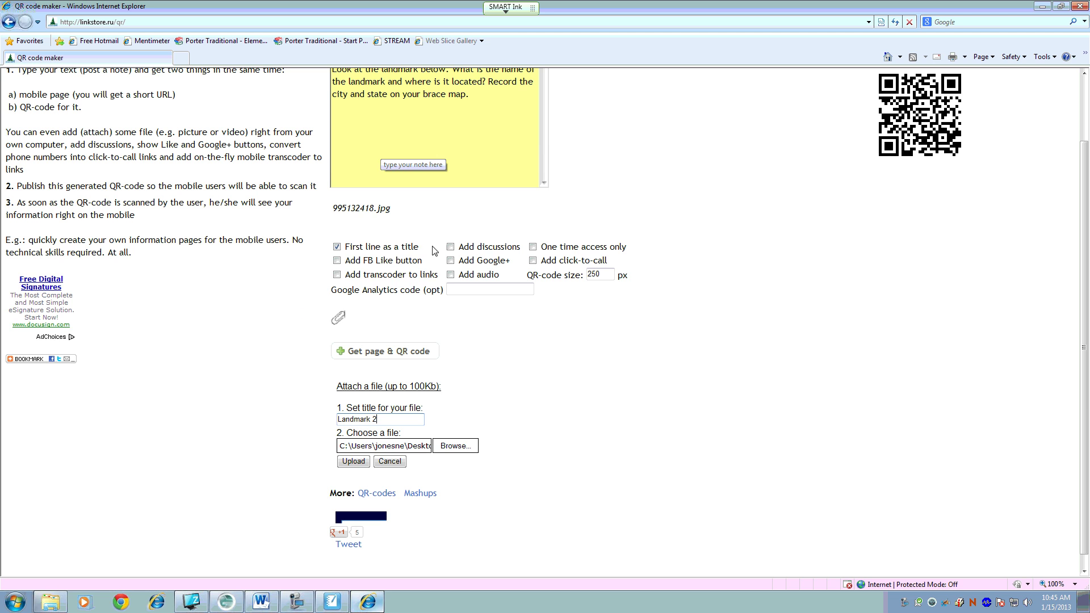
{"action": "left_click", "coordinate": [454, 446]}
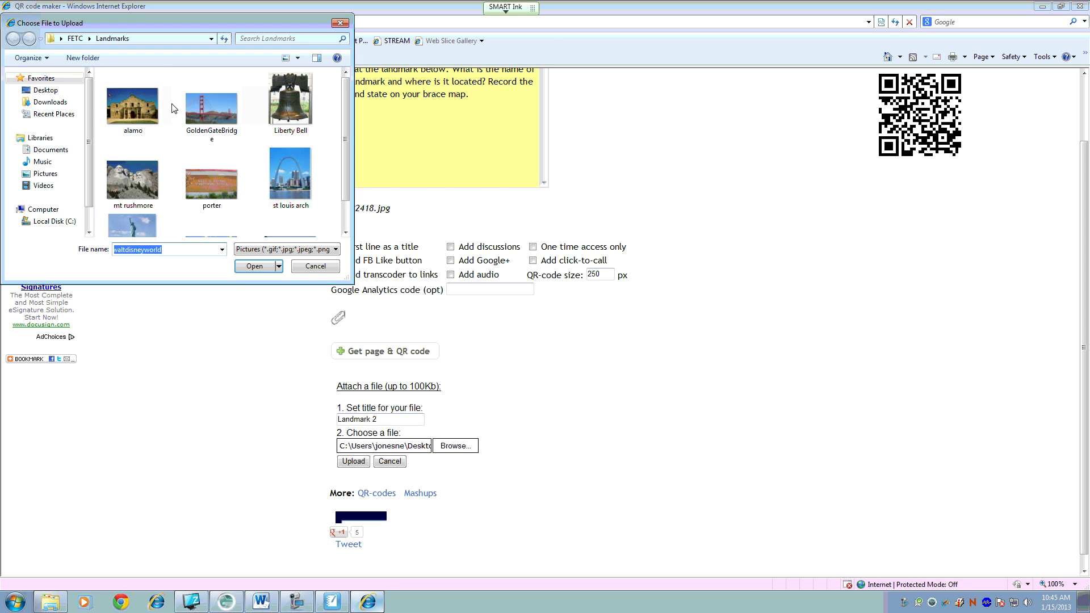
{"action": "double_click", "coordinate": [132, 132]}
{"action": "left_click", "coordinate": [353, 461]}
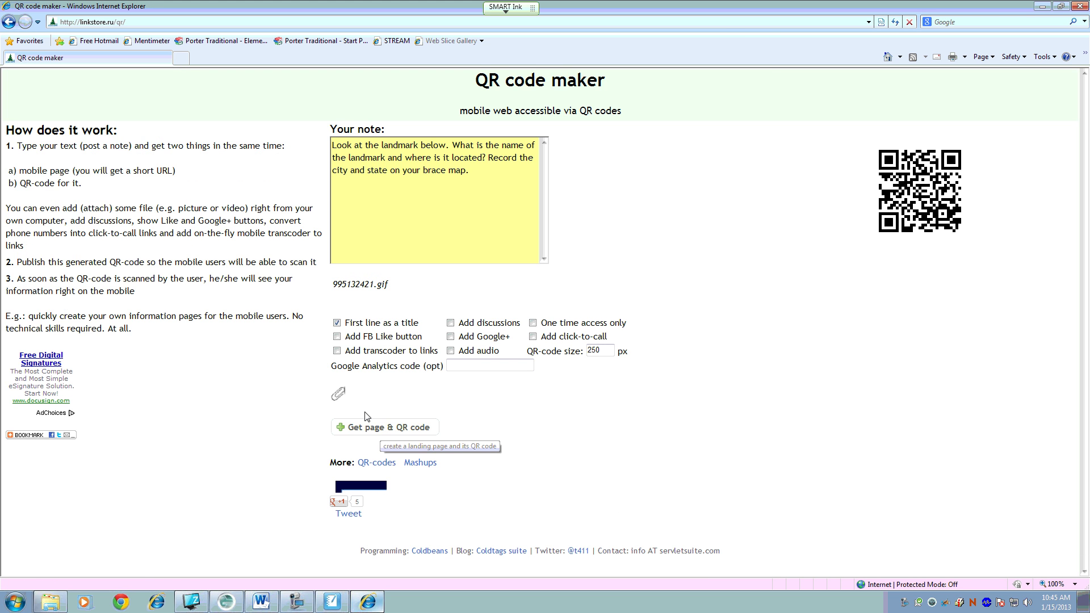
{"action": "left_click", "coordinate": [384, 435]}
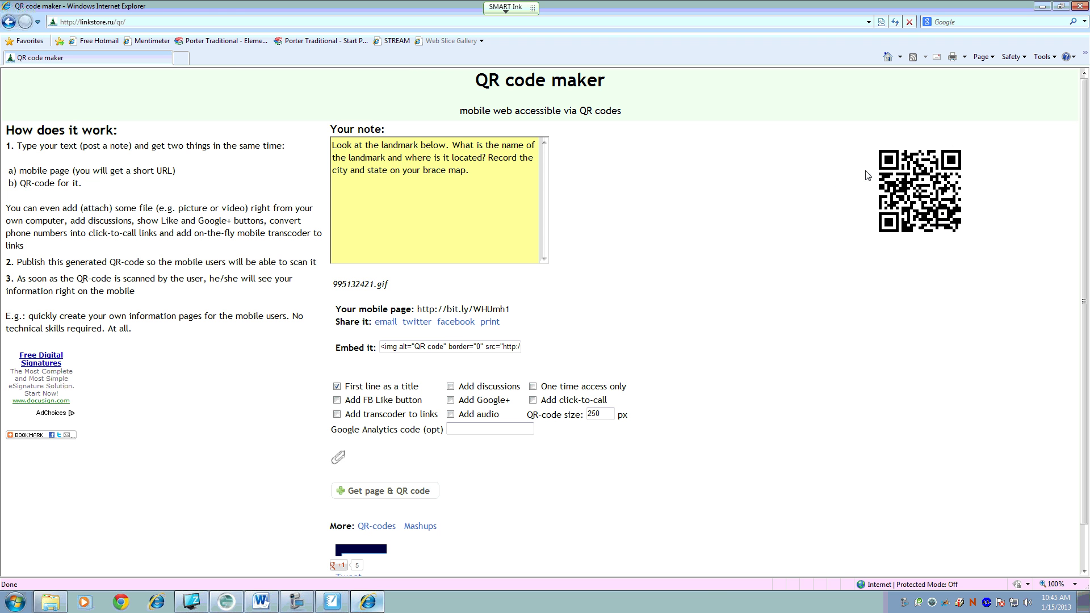
{"action": "left_click", "coordinate": [520, 188]}
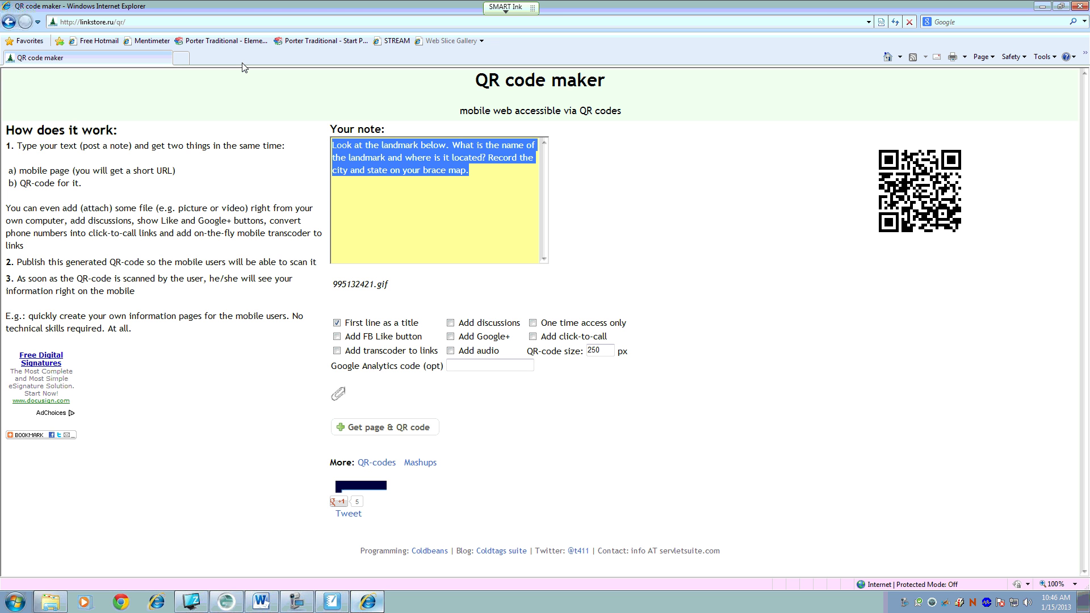
Replace the note with the January 28th, 2013 famous Americans test and Jan. 26th study-session message.
{"action": "key", "text": "Delete"}
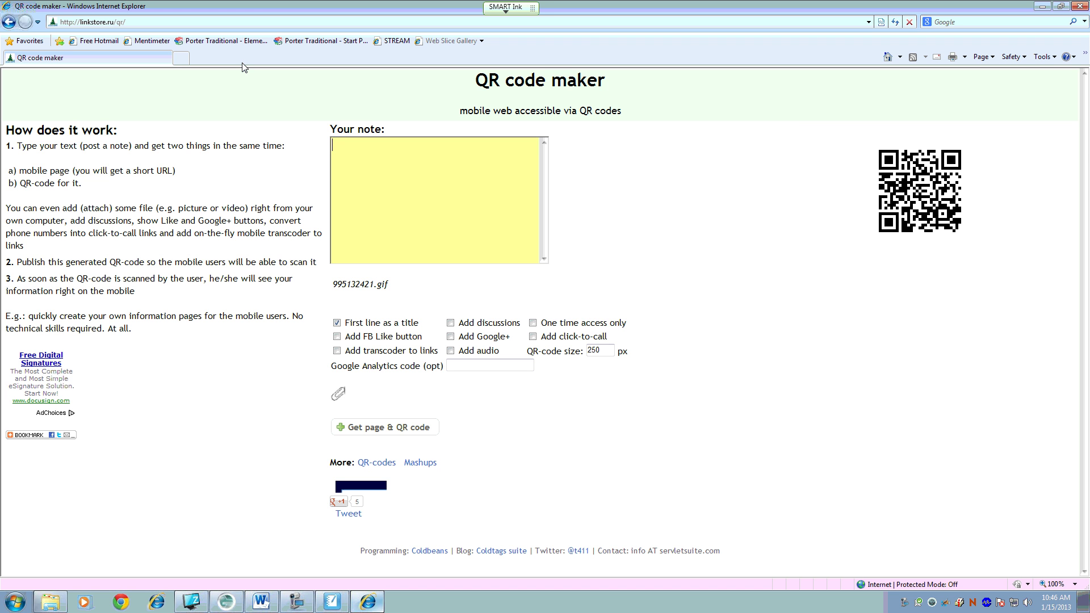
{"action": "type", "text": "We have a test on famous Americans "}
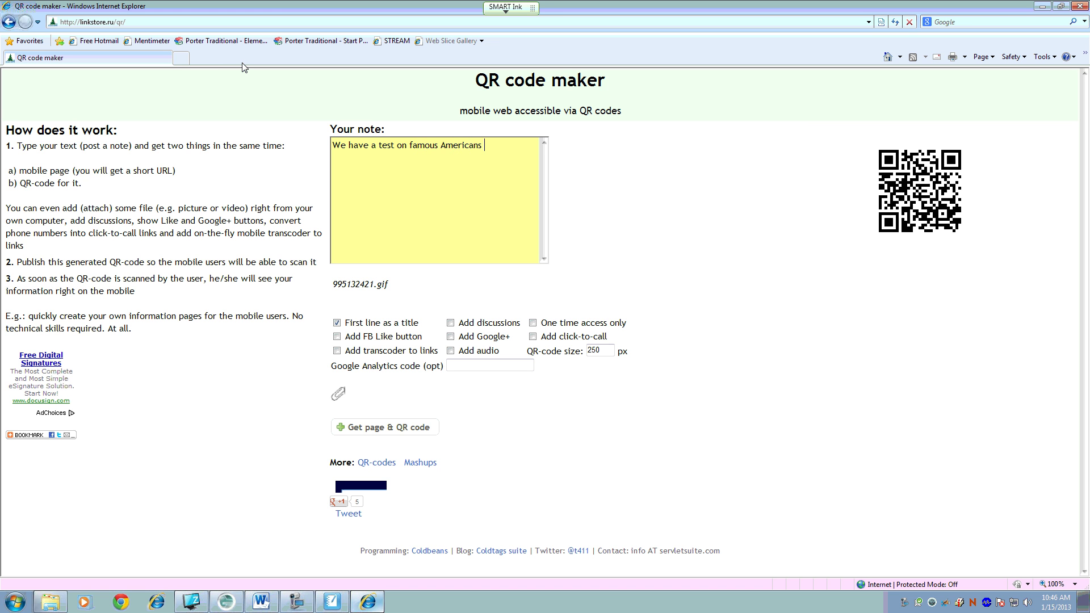
{"action": "type", "text": "on January 28th, 2013. Use the study guide below to help you prepare. We also have a study session"}
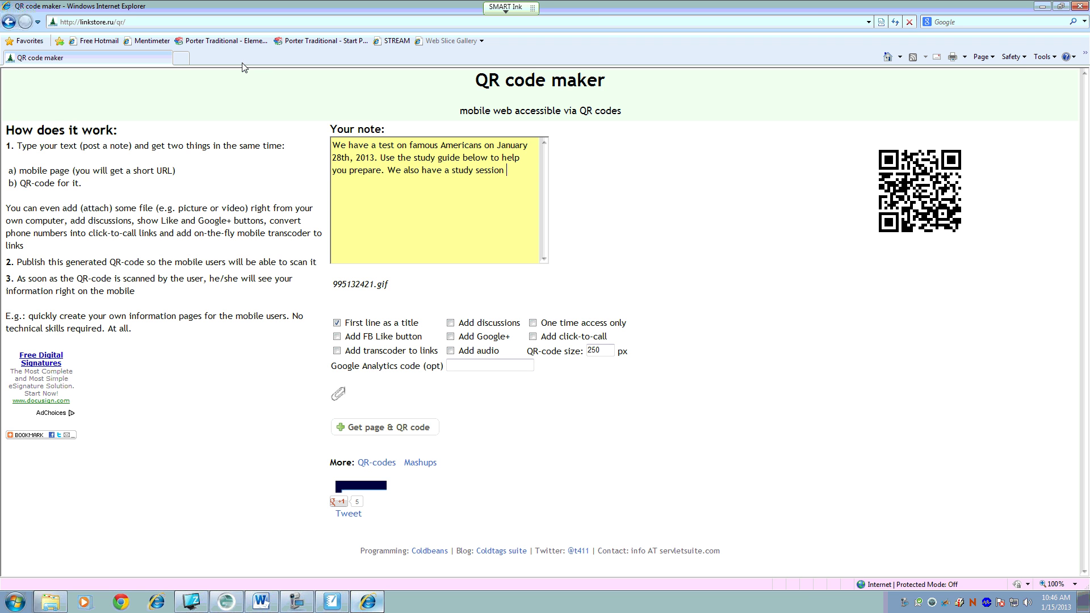
{"action": "type", "text": " on Jan"}
{"action": "type", "text": ". 26"}
{"action": "key", "text": "BackSpace"}
{"action": "type", "text": "th if you wish to attend please use sign up genius t"}
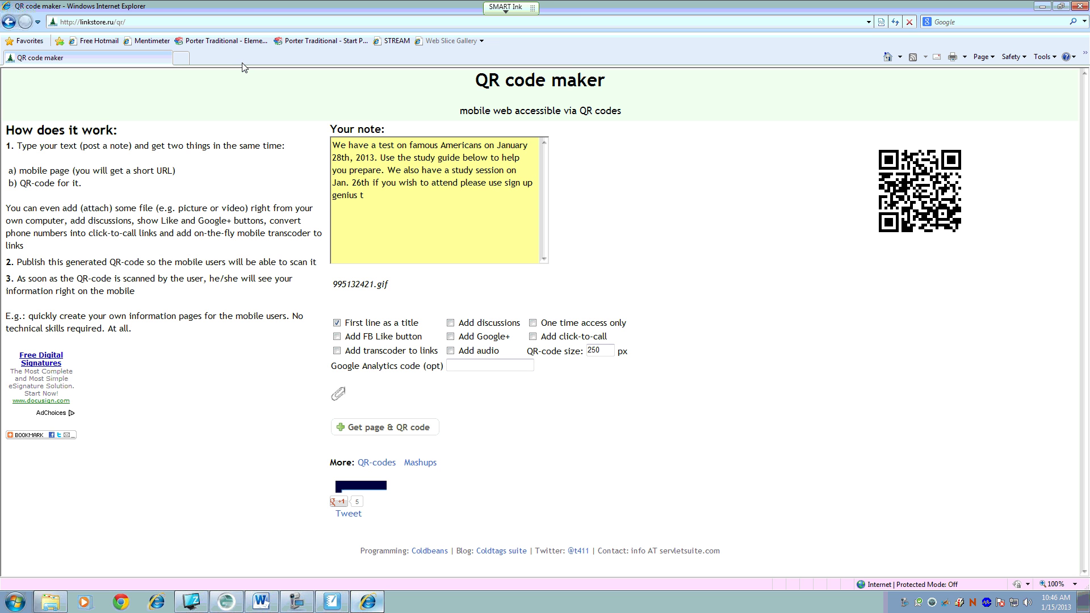
{"action": "type", "text": "o let me know you are coming!"}
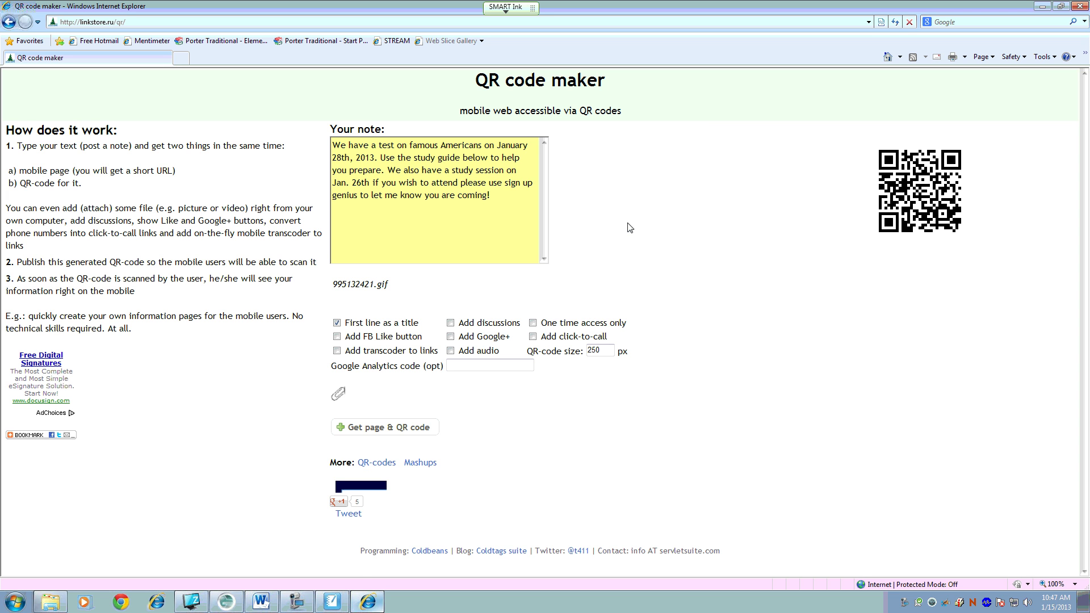
Title the attachment 'Famous American Study Guide' and browse to Desktop > FETC > Landmarks.
{"action": "left_click", "coordinate": [339, 398]}
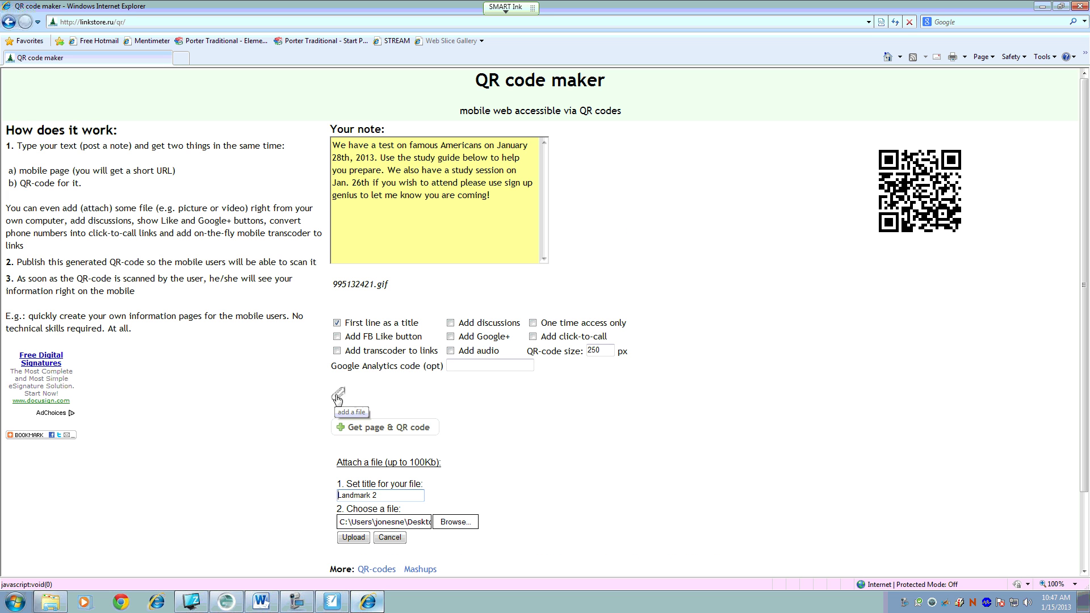
{"action": "left_click_drag", "start_coordinate": [398, 496], "coordinate": [230, 498]}
{"action": "type", "text": "Famous"}
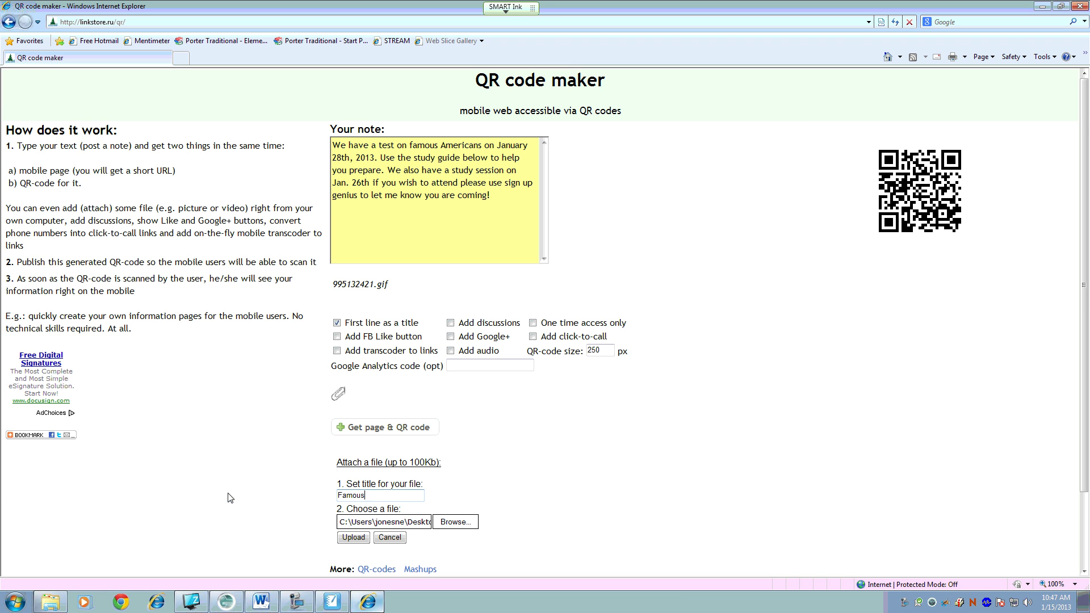
{"action": "type", "text": " American Study Guide"}
{"action": "left_click", "coordinate": [466, 523]}
{"action": "left_click_drag", "start_coordinate": [342, 135], "coordinate": [343, 186]}
{"action": "left_click", "coordinate": [340, 87]}
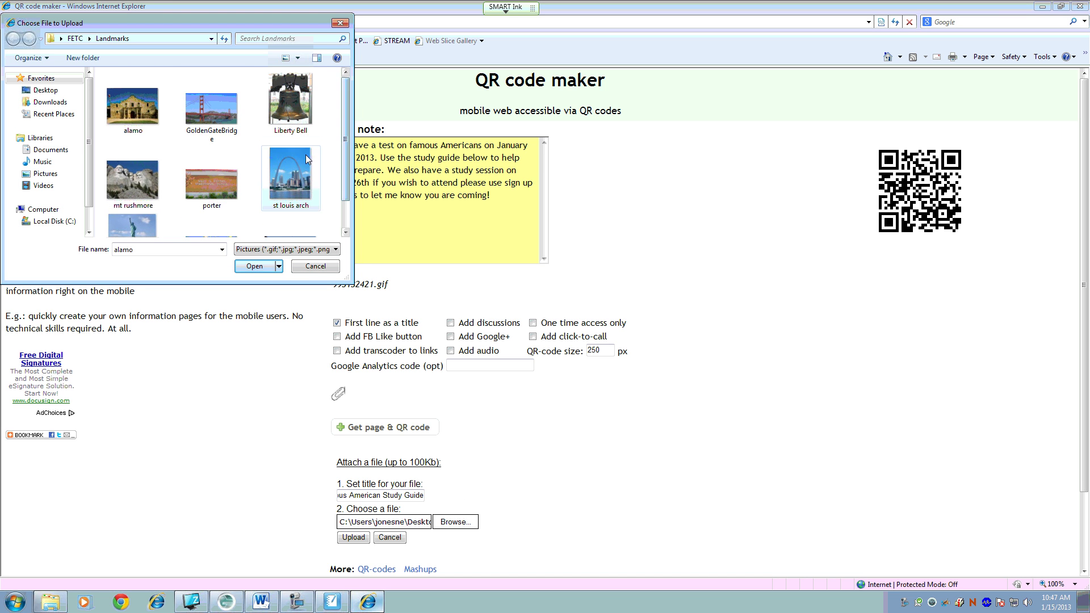
{"action": "left_click", "coordinate": [339, 205]}
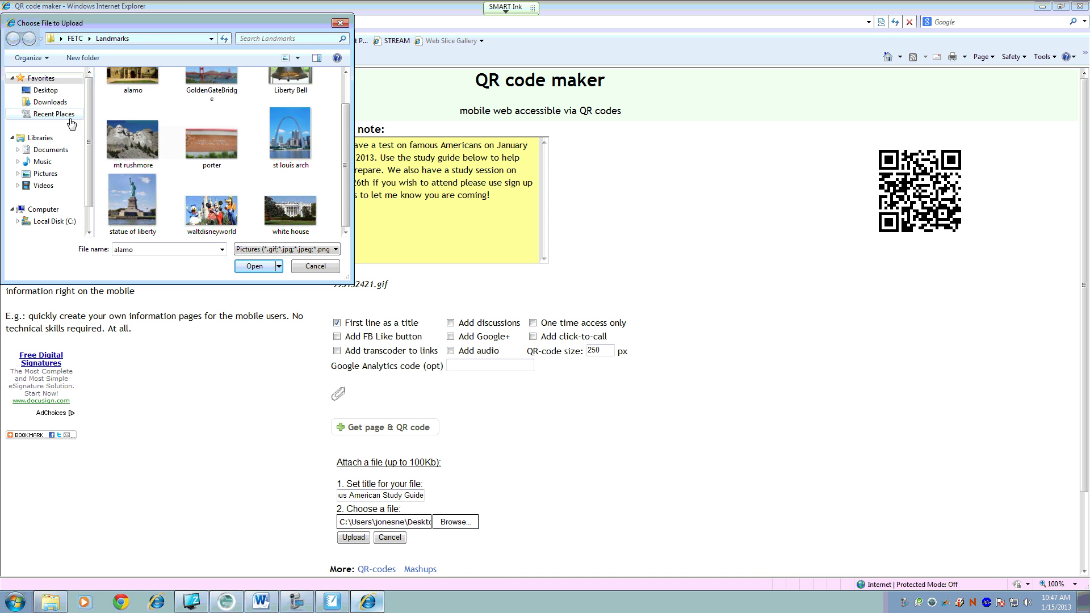
{"action": "left_click", "coordinate": [45, 90]}
{"action": "scroll", "coordinate": [239, 165], "scroll_direction": "down", "scroll_amount": 1}
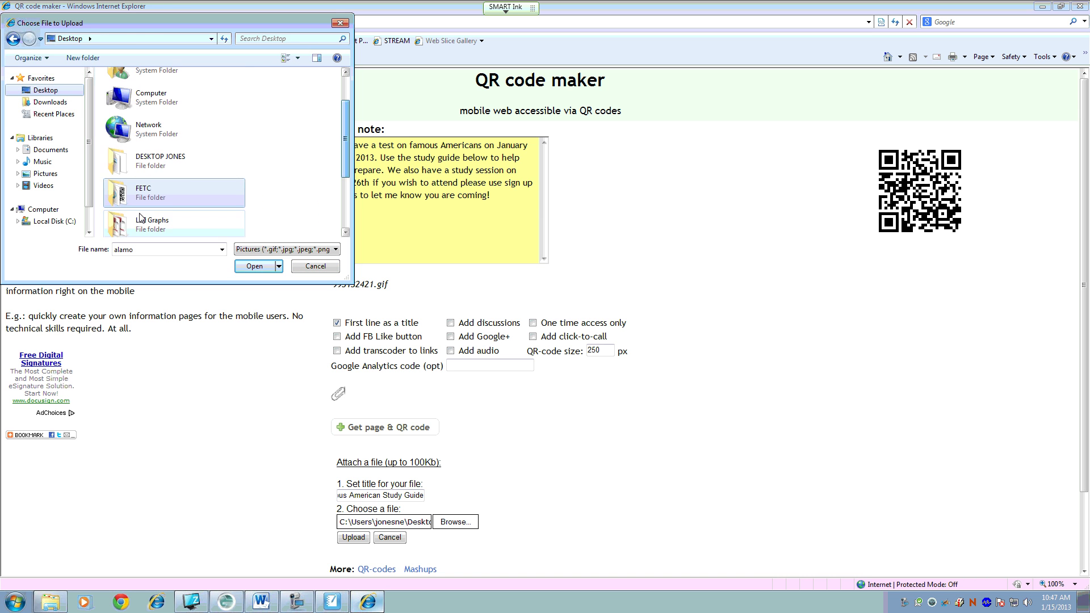
{"action": "double_click", "coordinate": [130, 196]}
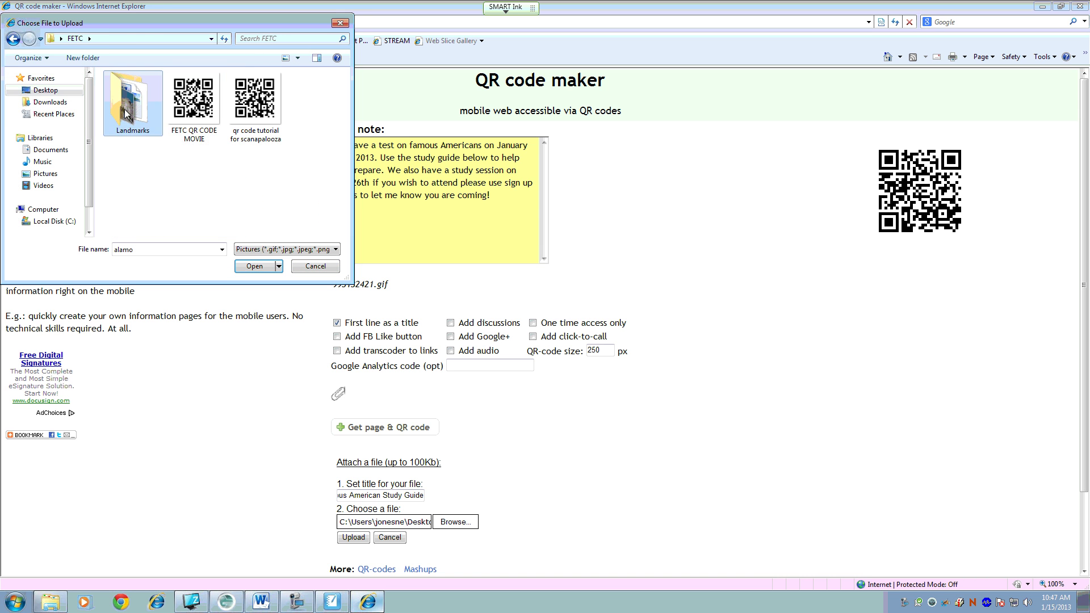
{"action": "double_click", "coordinate": [125, 109]}
Show all file types and upload the study-guide Word document.
{"action": "scroll", "coordinate": [288, 163], "scroll_direction": "down", "scroll_amount": 1}
{"action": "scroll", "coordinate": [314, 211], "scroll_direction": "up", "scroll_amount": 1}
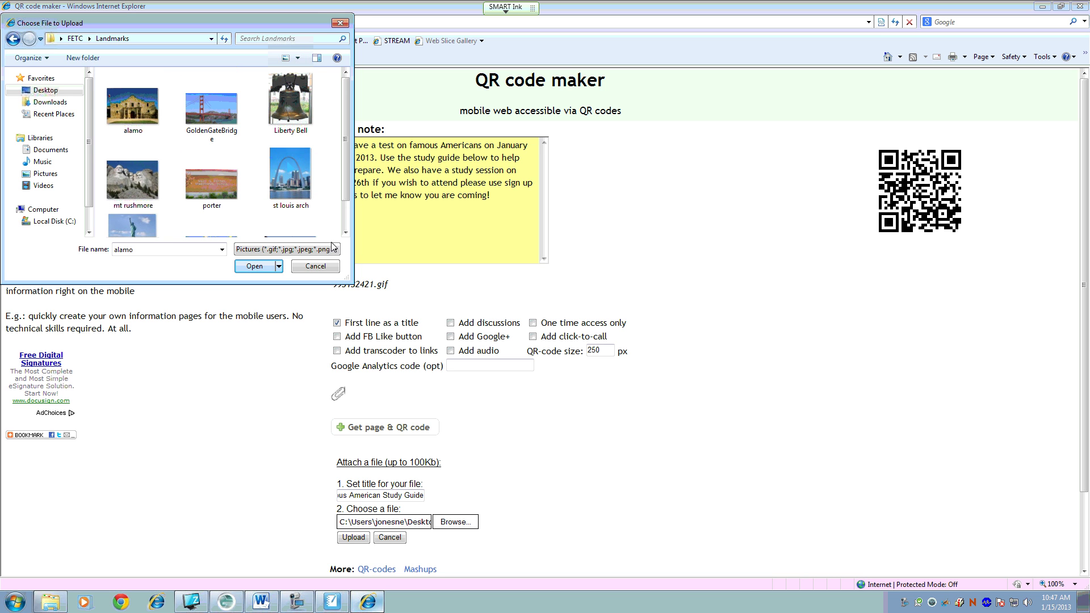
{"action": "left_click", "coordinate": [279, 266]}
{"action": "left_click", "coordinate": [299, 253]}
{"action": "left_click", "coordinate": [300, 250]}
{"action": "left_click", "coordinate": [310, 266]}
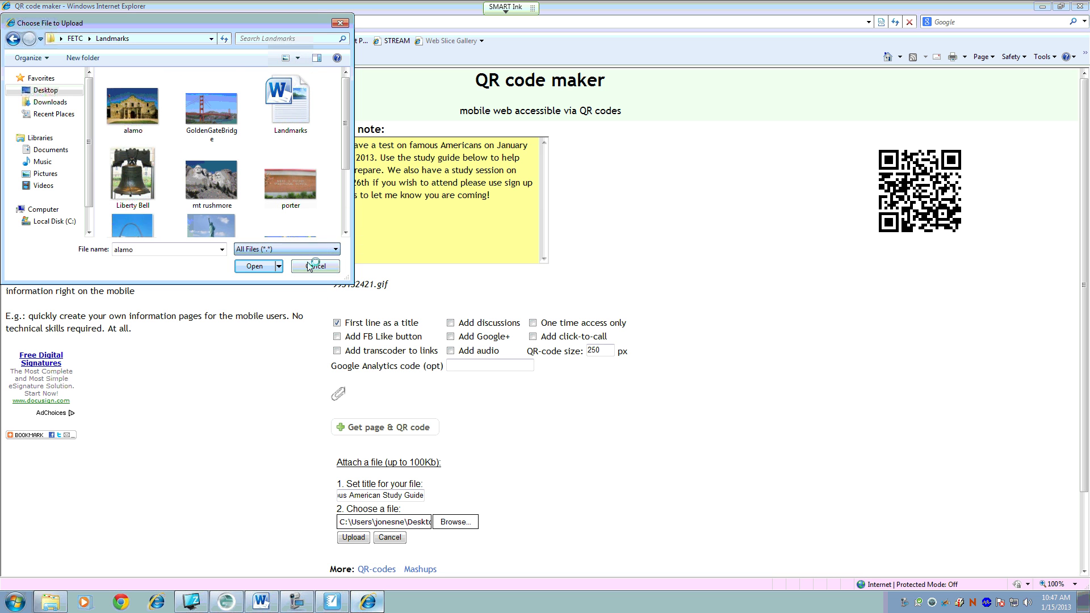
{"action": "double_click", "coordinate": [302, 108]}
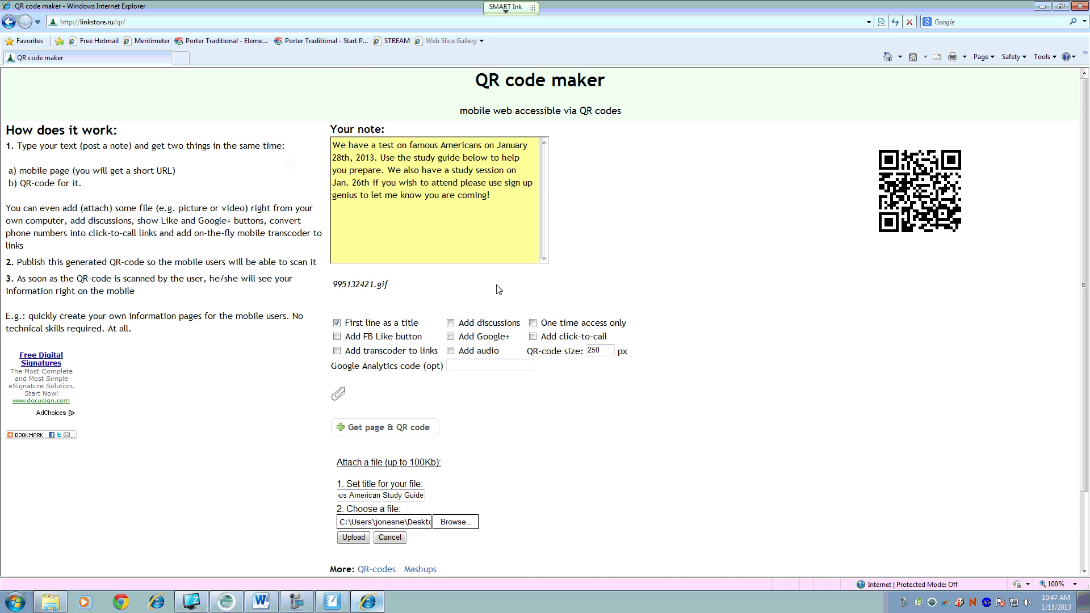
{"action": "left_click", "coordinate": [354, 538]}
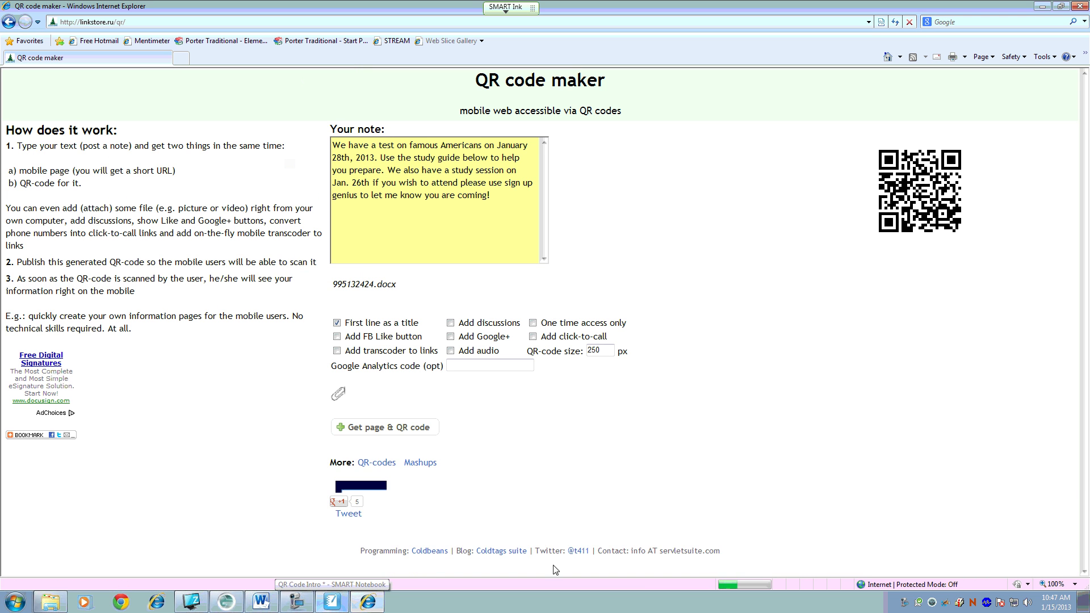
Generate the test note's QR code, copy it, and switch to the Word handout.
{"action": "left_click", "coordinate": [399, 435]}
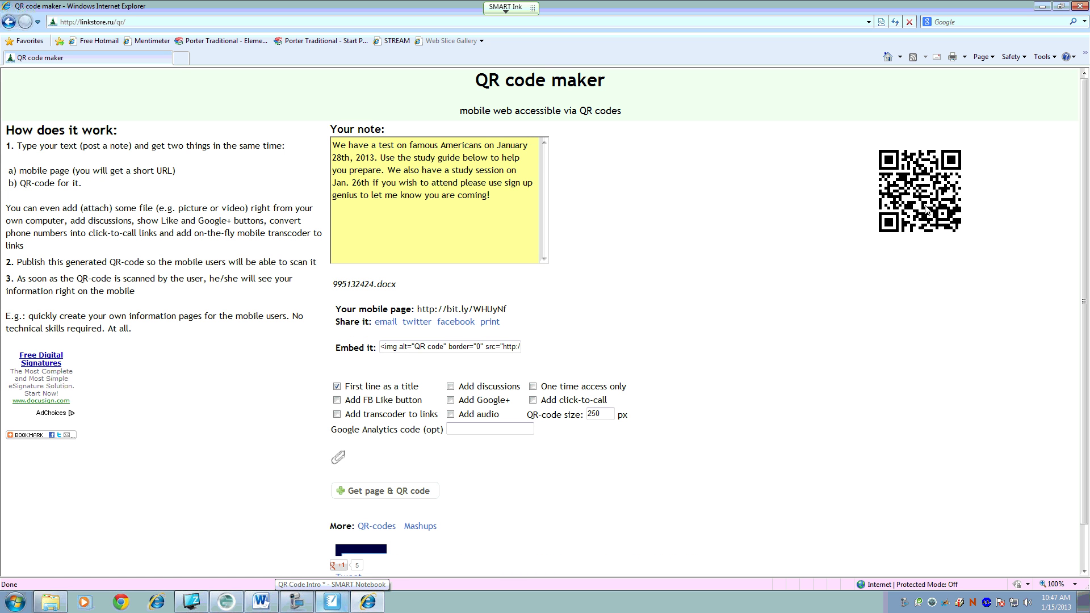
{"action": "right_click", "coordinate": [920, 191]}
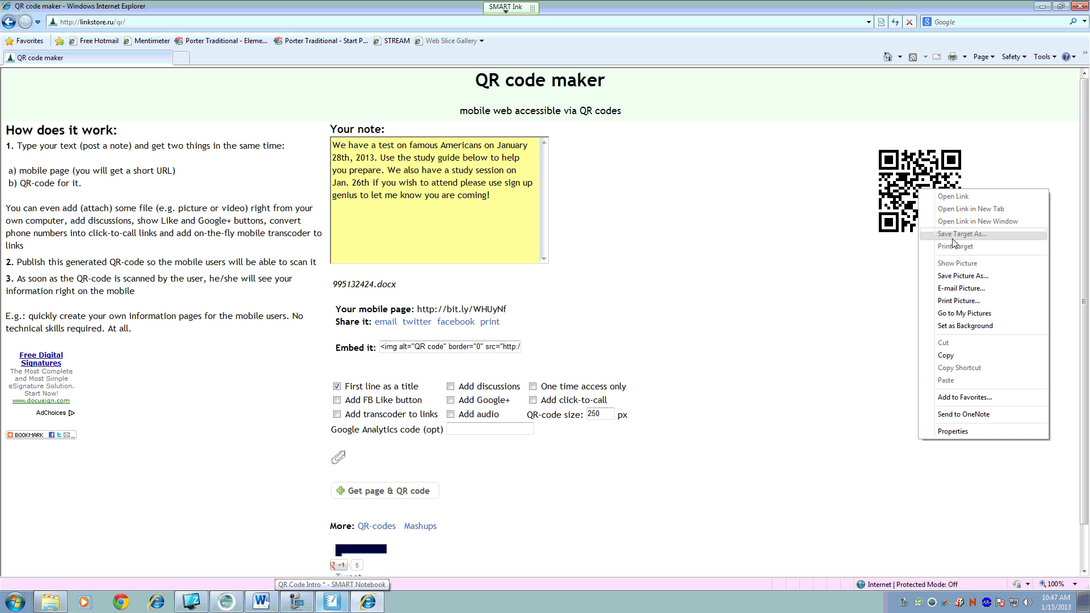
{"action": "left_click", "coordinate": [959, 356]}
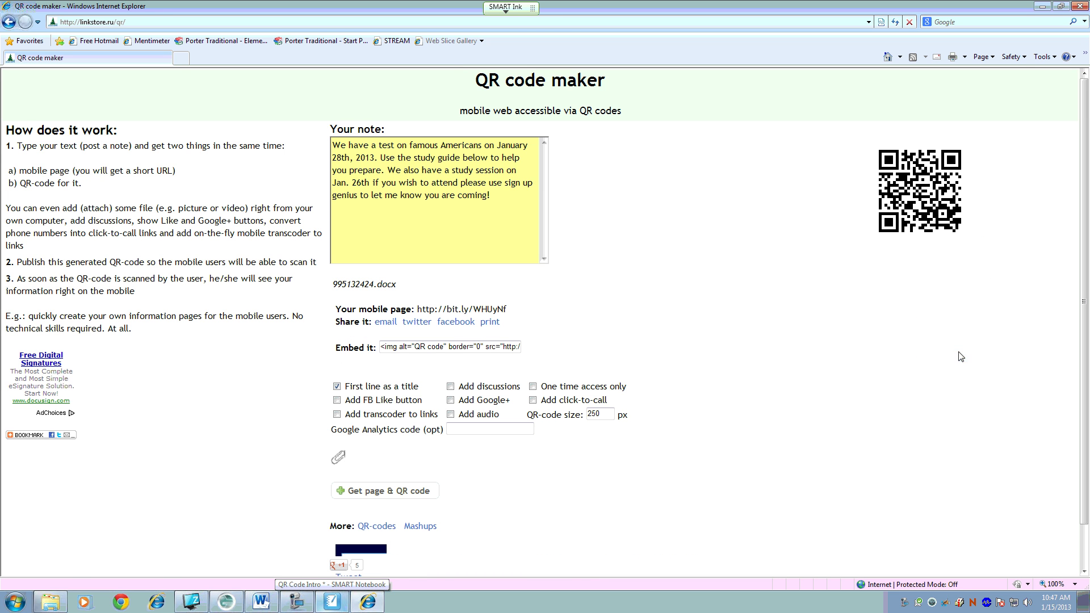
{"action": "left_click", "coordinate": [261, 601]}
Paste the study-guide QR code and set its wrapping to In Front of Text.
{"action": "key", "text": "ctrl+v"}
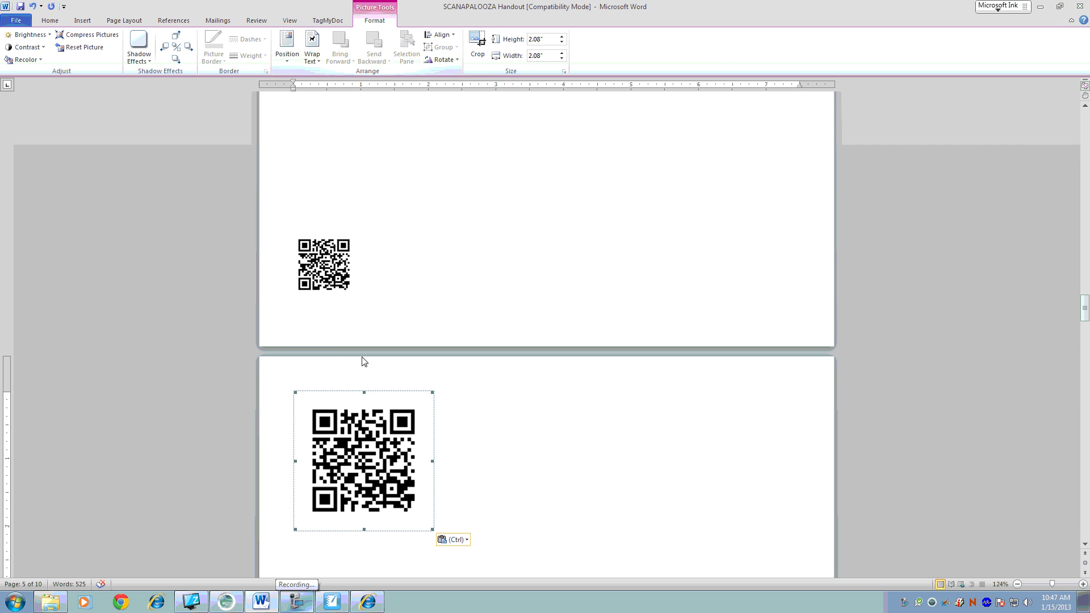
{"action": "left_click", "coordinate": [477, 304]}
{"action": "double_click", "coordinate": [363, 460]}
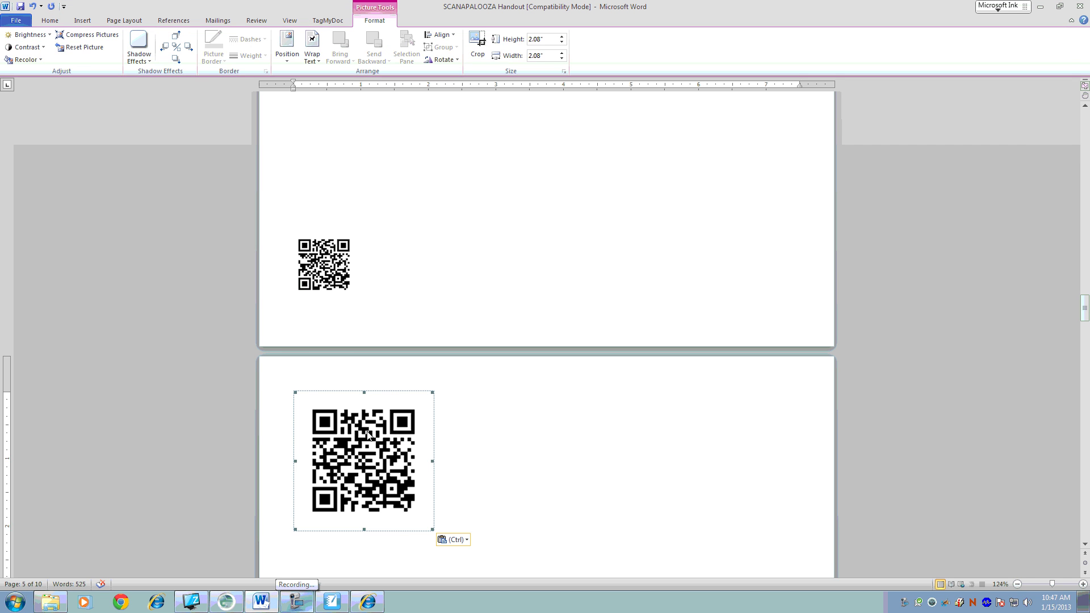
{"action": "left_click", "coordinate": [315, 59]}
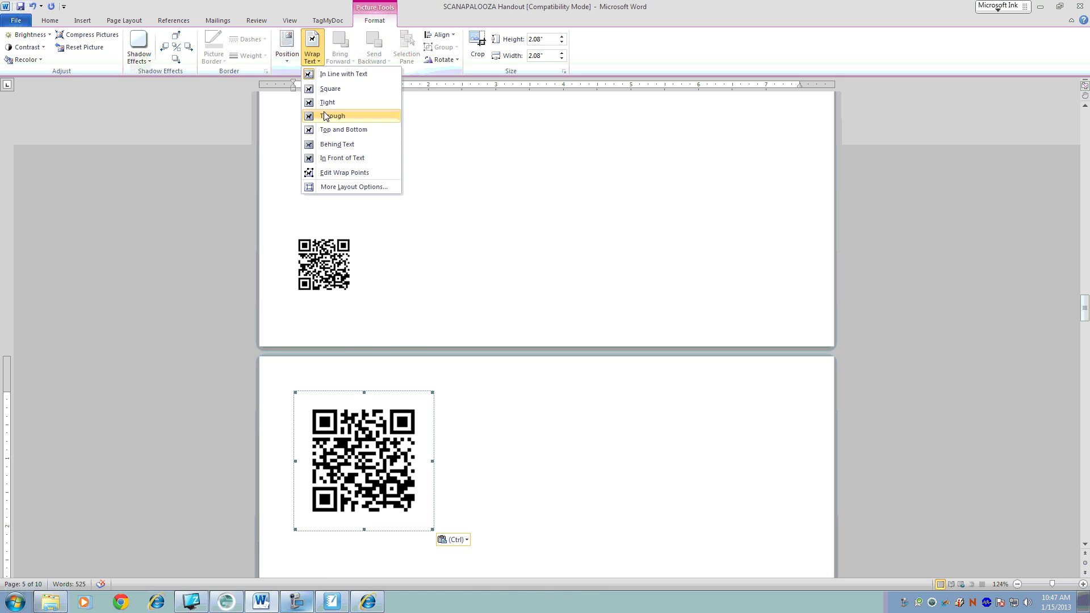
{"action": "left_click", "coordinate": [341, 158]}
Shrink the QR code to about an inch (0.98") and place it beside the landmark QR code.
{"action": "left_click_drag", "start_coordinate": [435, 232], "coordinate": [381, 238]}
{"action": "key", "text": "ctrl+c"}
{"action": "key", "text": "ctrl+v"}
{"action": "left_click_drag", "start_coordinate": [363, 300], "coordinate": [423, 244]}
{"action": "left_click", "coordinate": [342, 278]}
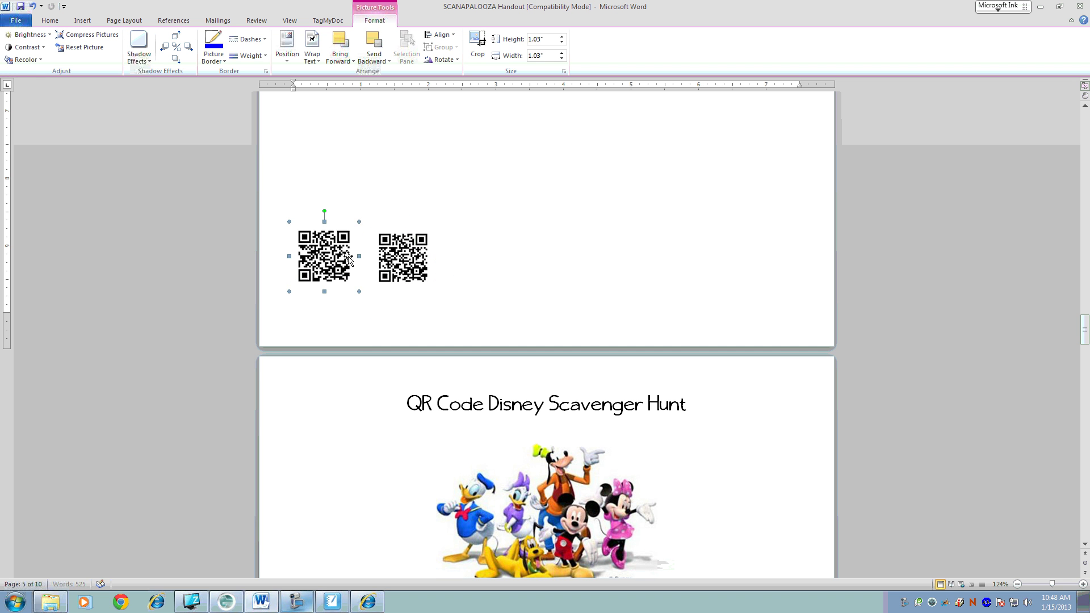
{"action": "left_click_drag", "start_coordinate": [354, 226], "coordinate": [350, 229]}
{"action": "left_click", "coordinate": [403, 258]}
{"action": "left_click_drag", "start_coordinate": [404, 258], "coordinate": [395, 264]}
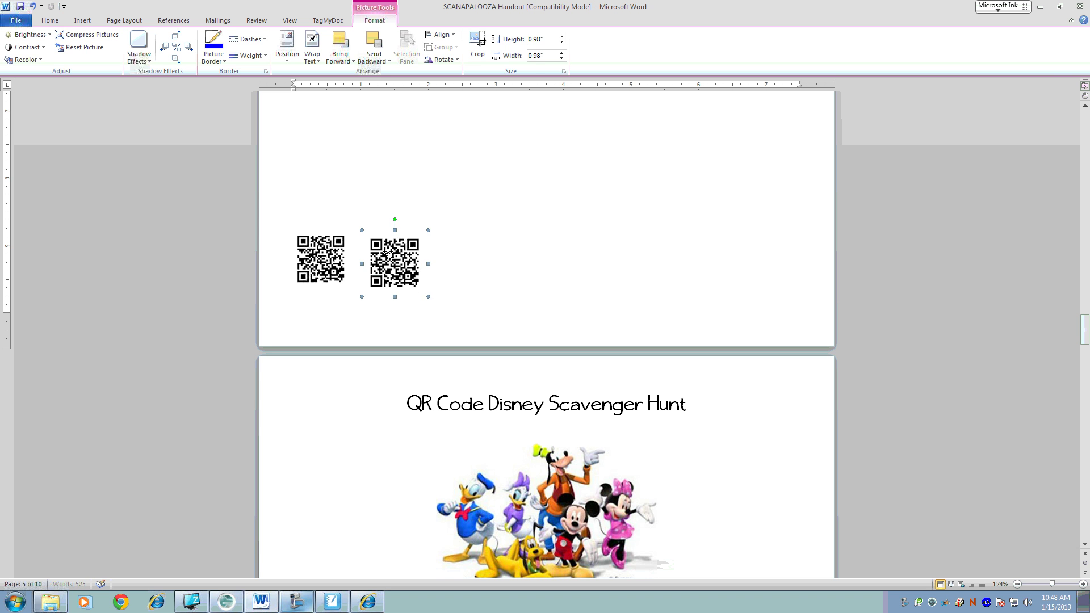
Fine-tune the right QR code's size to match the left one, then return to the browser.
{"action": "left_click", "coordinate": [531, 213]}
{"action": "left_click", "coordinate": [398, 271]}
{"action": "left_click_drag", "start_coordinate": [428, 230], "coordinate": [431, 228]}
{"action": "left_click", "coordinate": [316, 261]}
{"action": "left_click", "coordinate": [384, 255]}
{"action": "left_click", "coordinate": [558, 227]}
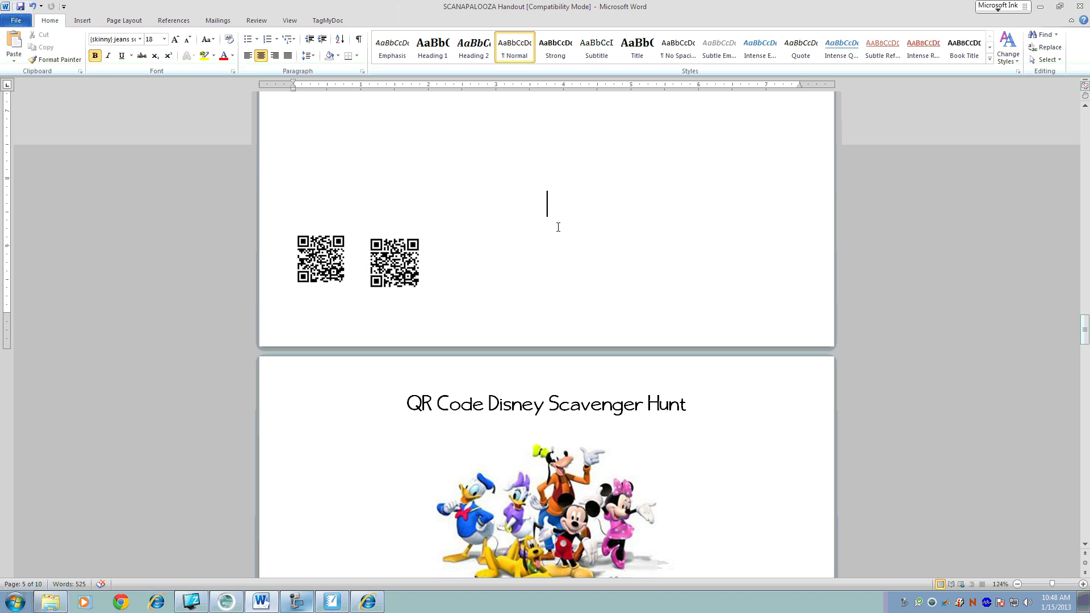
{"action": "left_click", "coordinate": [367, 602]}
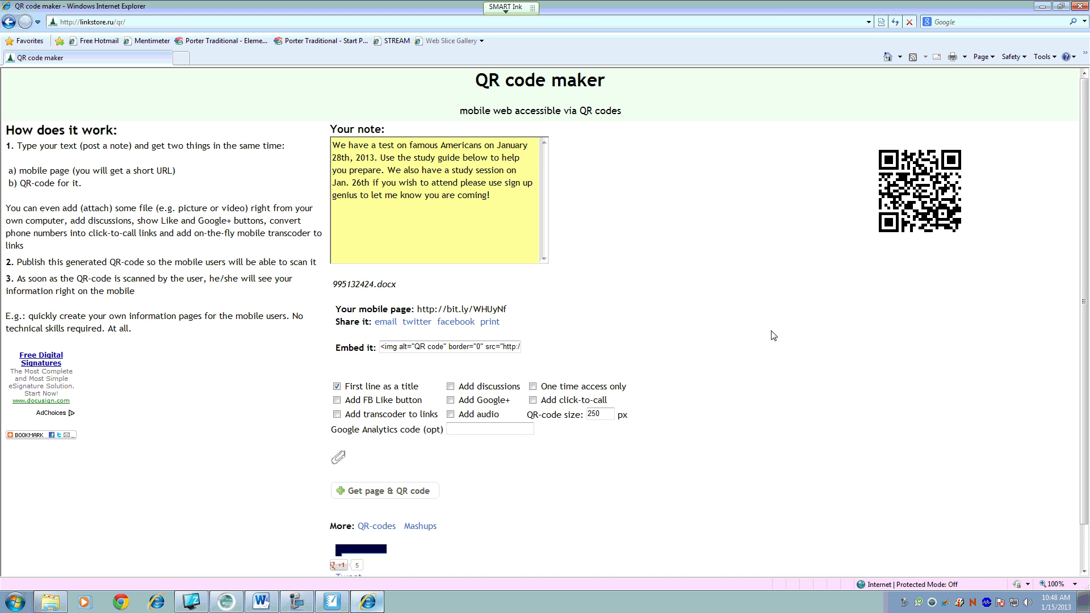
{"action": "left_click", "coordinate": [119, 21]}
{"action": "type", "text": "qr/"}
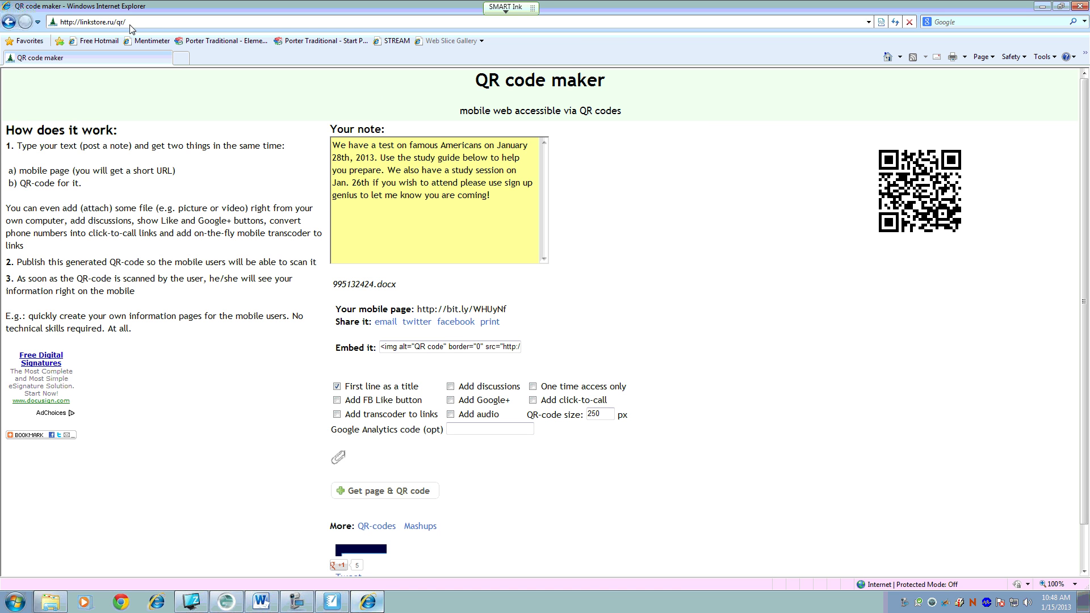
{"action": "key", "text": "Return"}
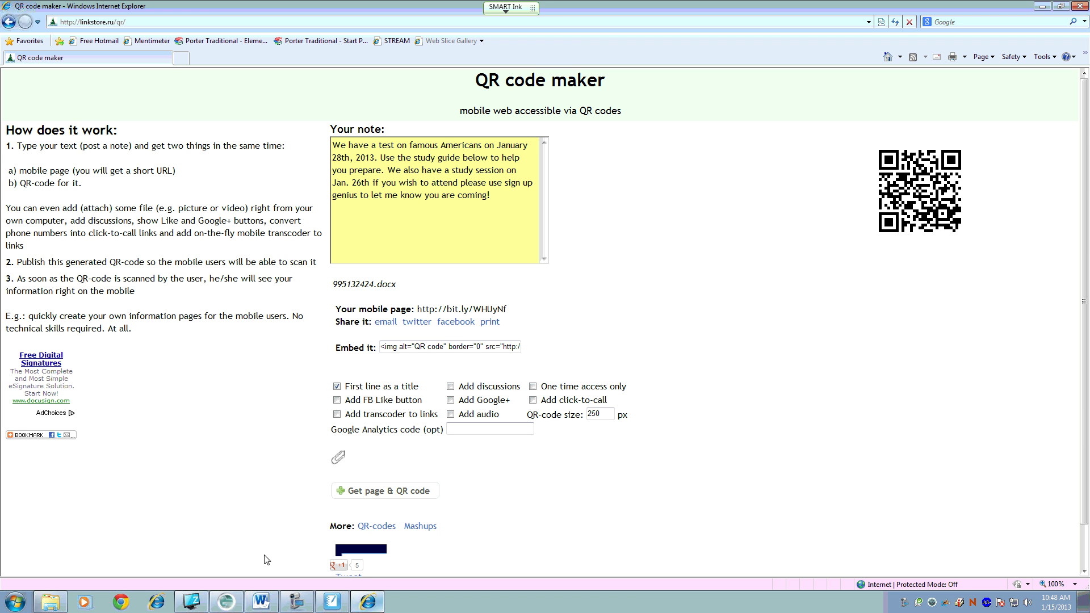
{"action": "left_click", "coordinate": [298, 603]}
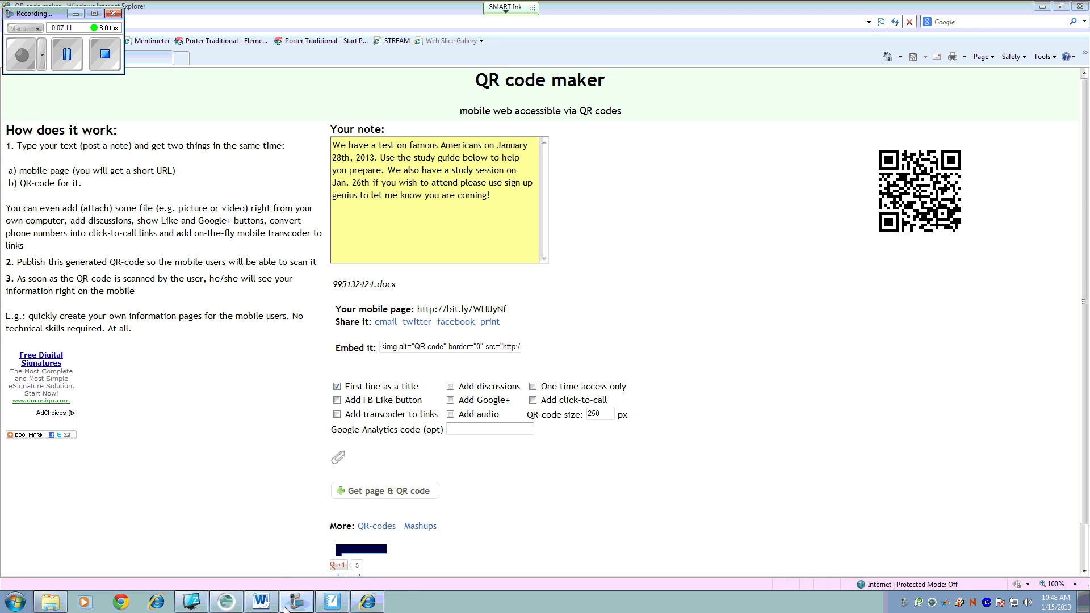